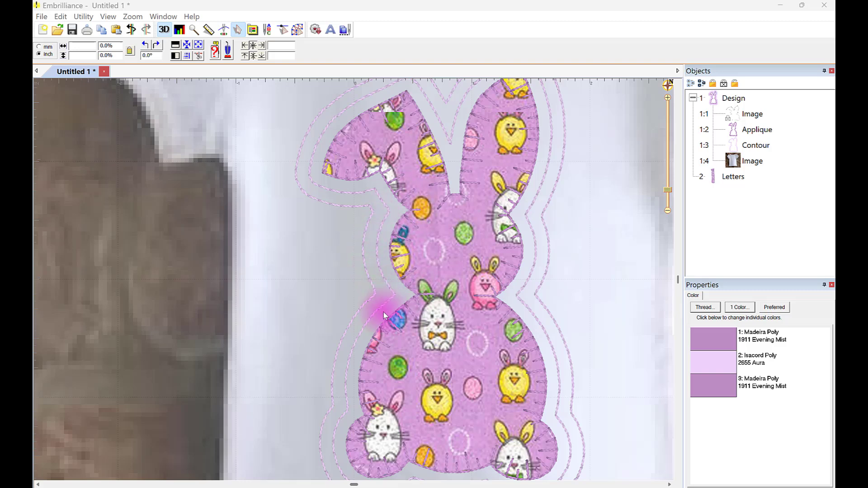
pyautogui.scroll(2, 625, 190)
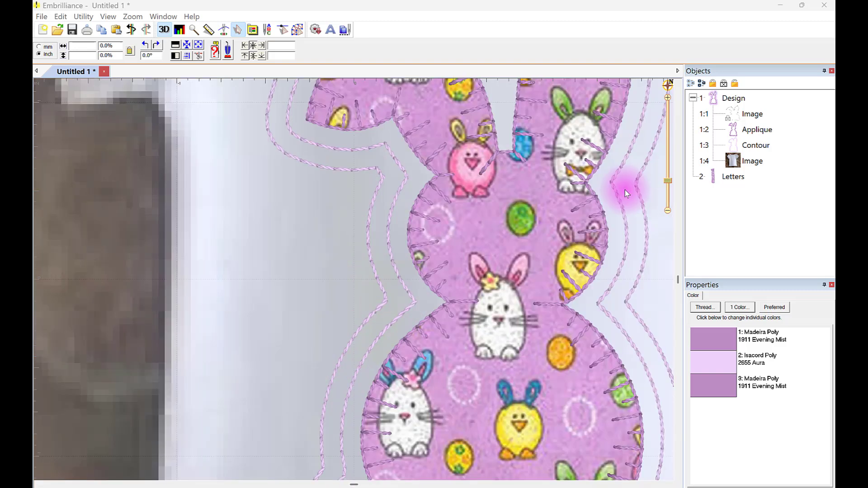
pyautogui.scroll(3, 621, 194)
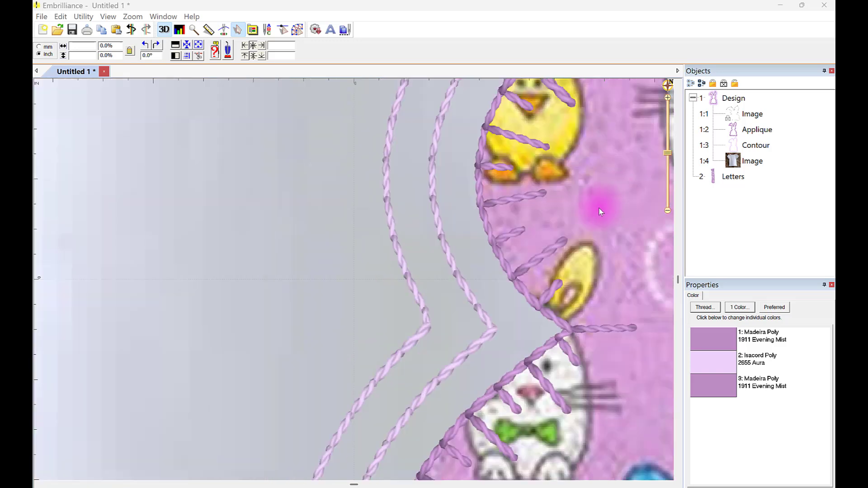
pyautogui.scroll(-5, 601, 212)
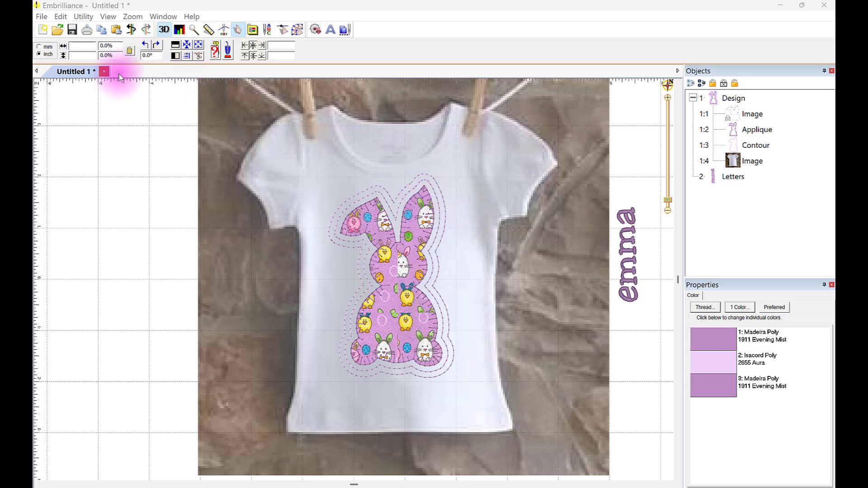
# - Create a new design and import the "bunny clip art" image from Downloads as the tracing template
pyautogui.click(43, 30)
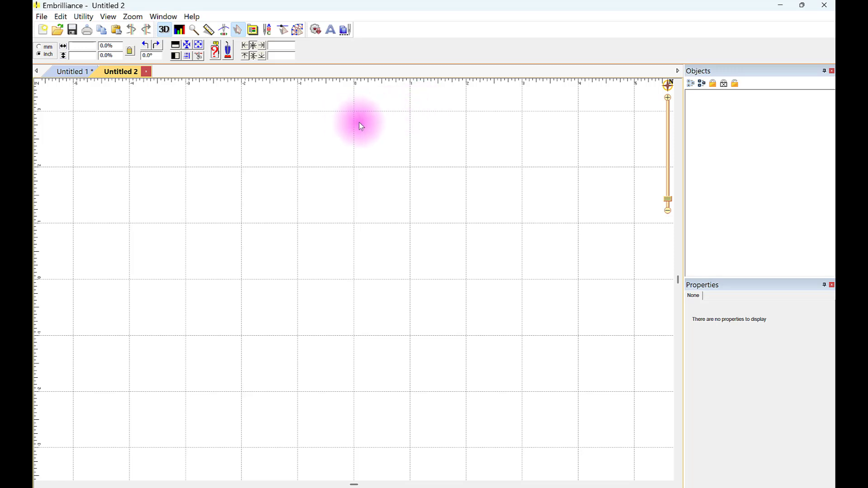
pyautogui.click(299, 31)
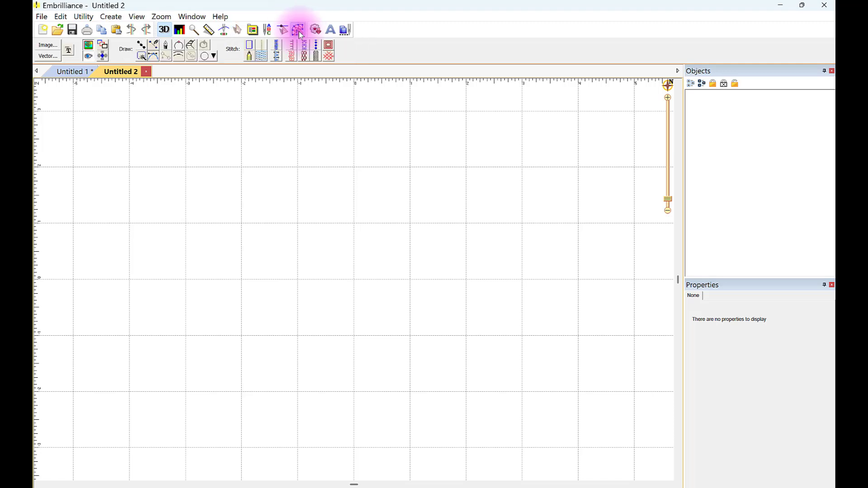
pyautogui.click(51, 47)
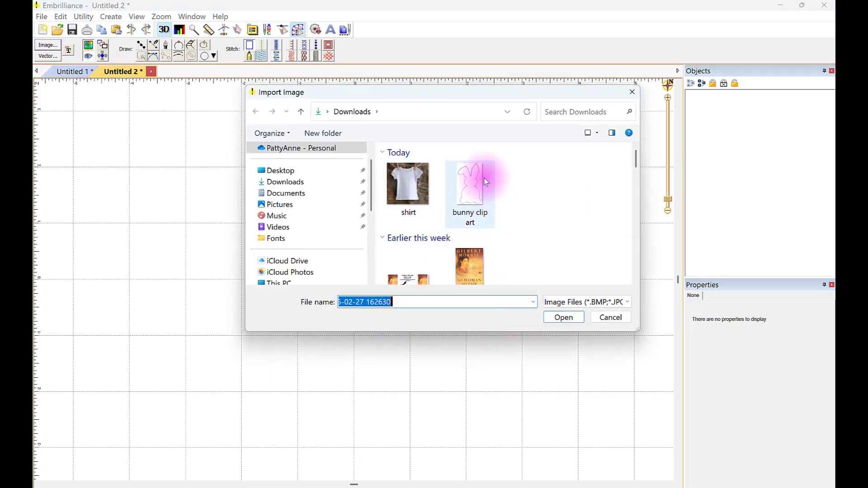
pyautogui.click(468, 182)
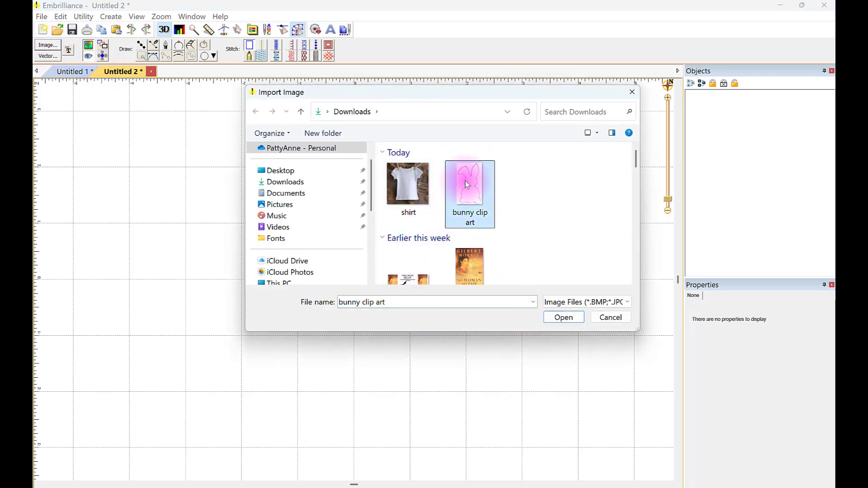
pyautogui.click(564, 317)
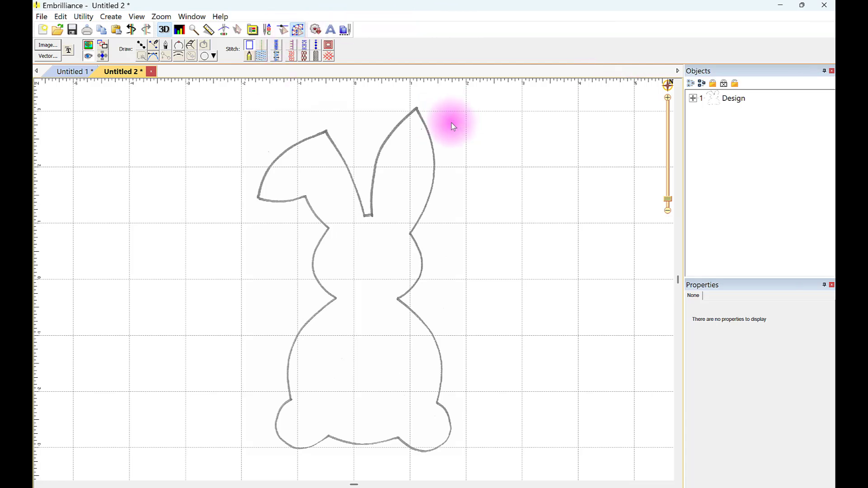
# - Start tracing the bunny outline with the point drawing tool, from the notch between the ears around the upright ear to the head
pyautogui.click(142, 47)
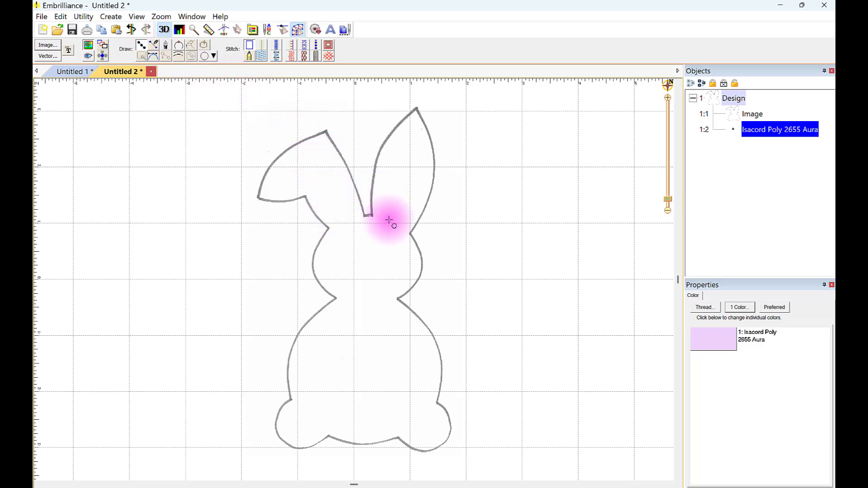
pyautogui.click(372, 215)
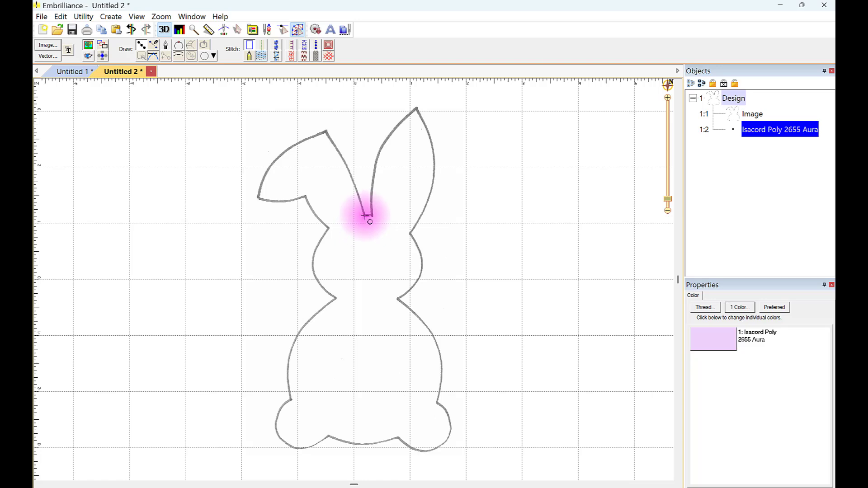
pyautogui.press('Return')
pyautogui.click(365, 216)
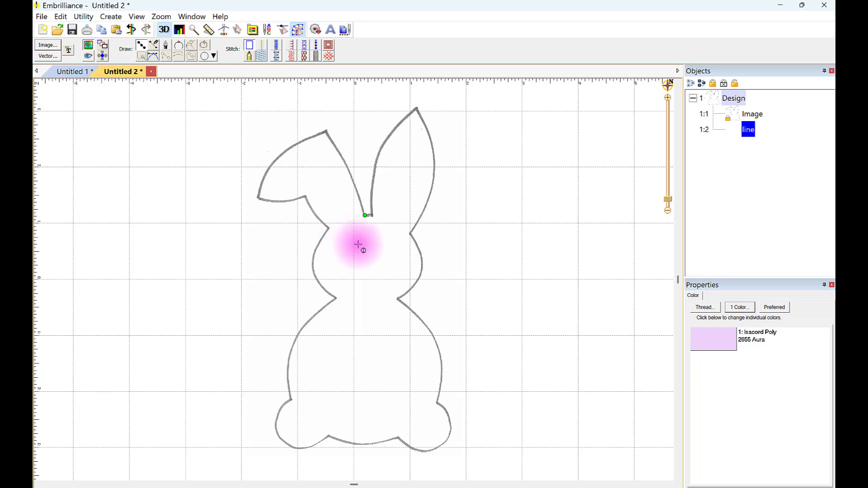
pyautogui.click(371, 215)
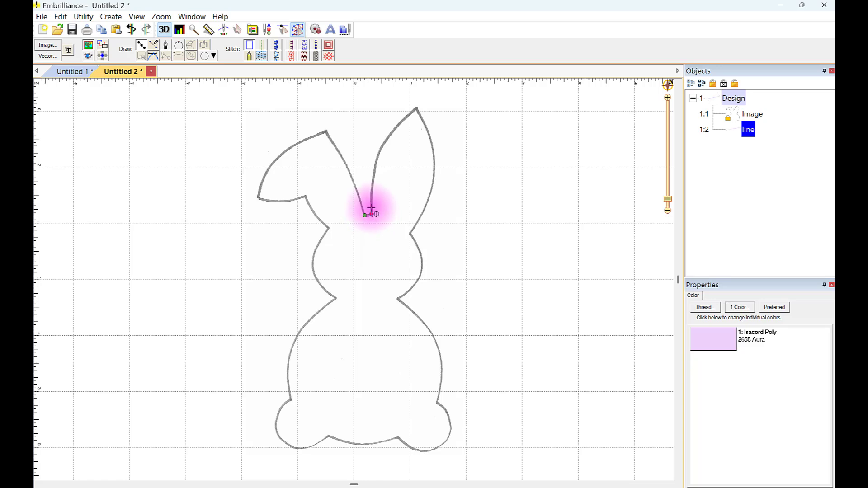
pyautogui.click(398, 126)
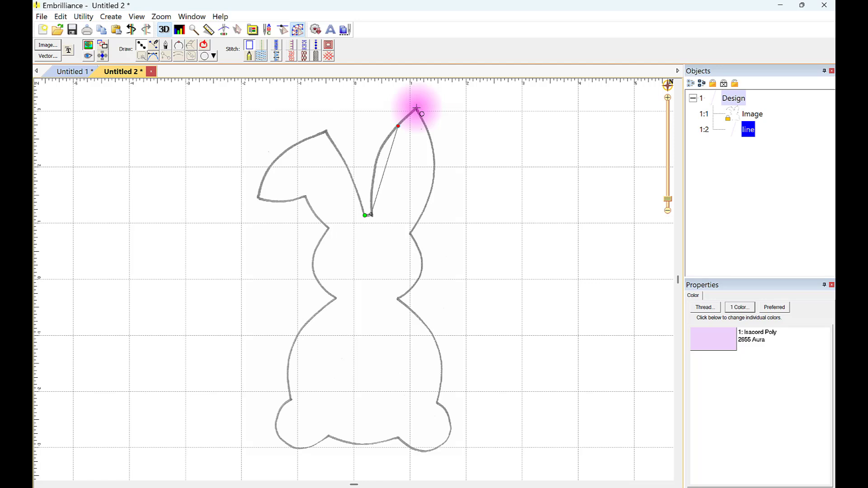
pyautogui.click(416, 108)
pyautogui.click(434, 171)
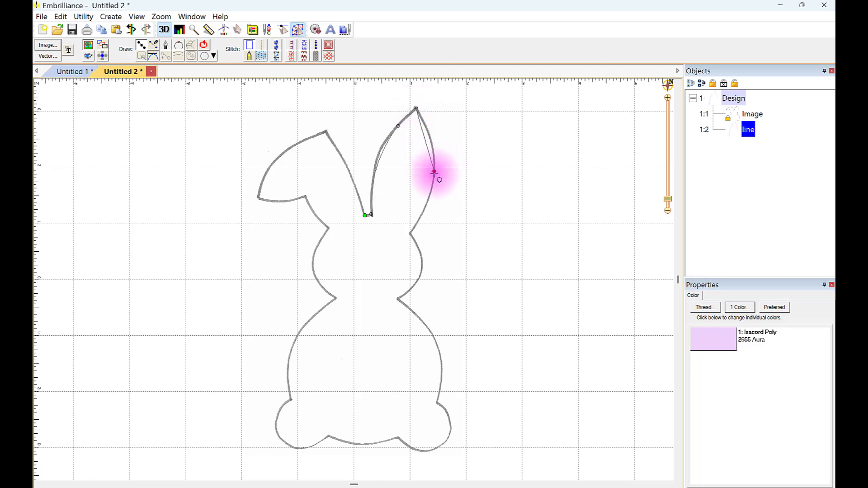
pyautogui.click(410, 232)
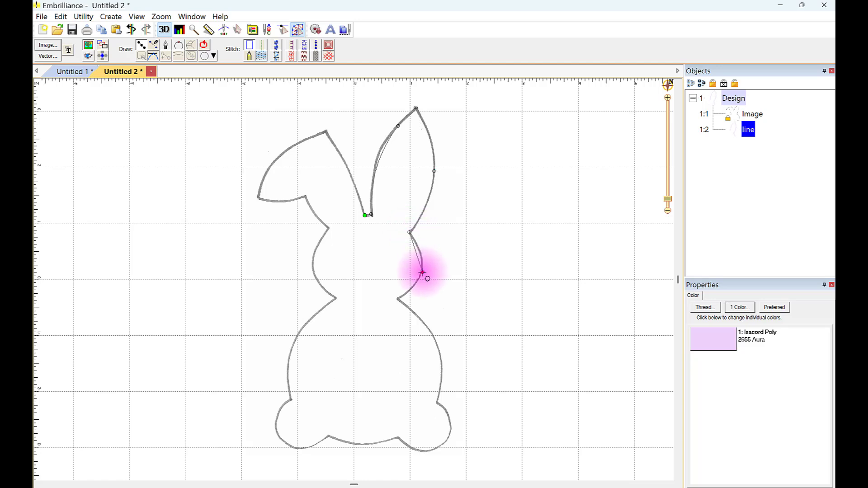
# - Continue the traced outline down the right side of the bunny's head and body to the top of the right foot
pyautogui.click(422, 272)
pyautogui.click(397, 298)
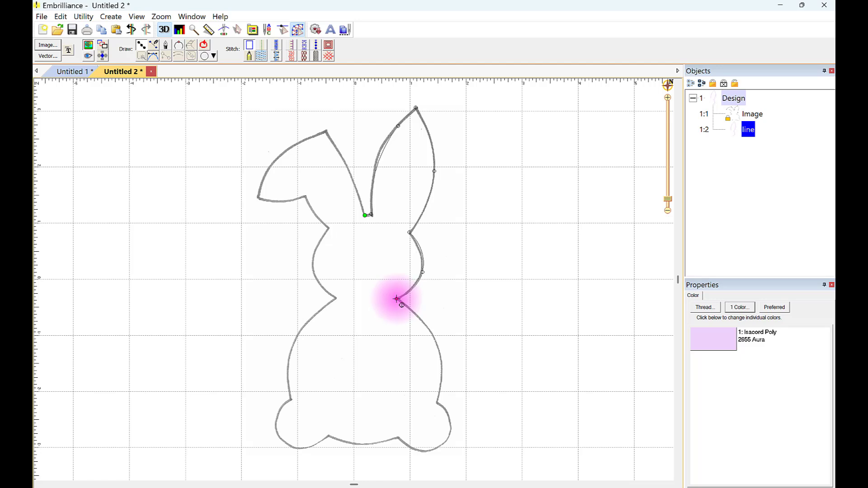
pyautogui.click(439, 351)
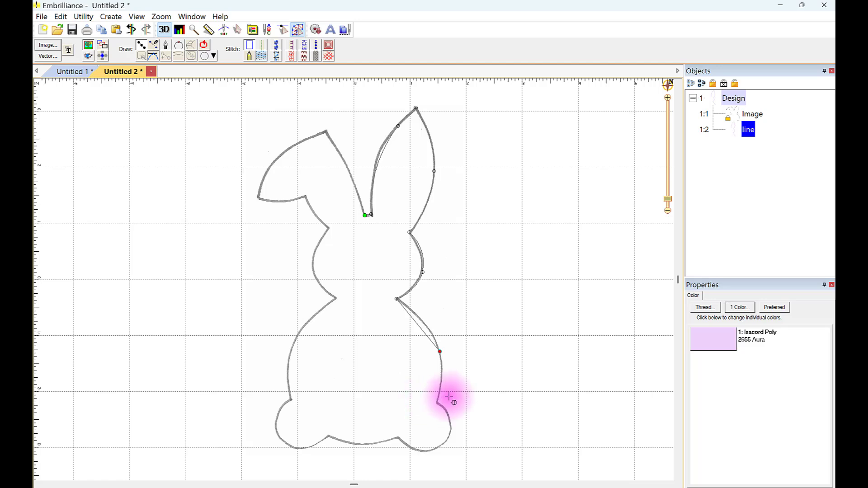
pyautogui.click(436, 402)
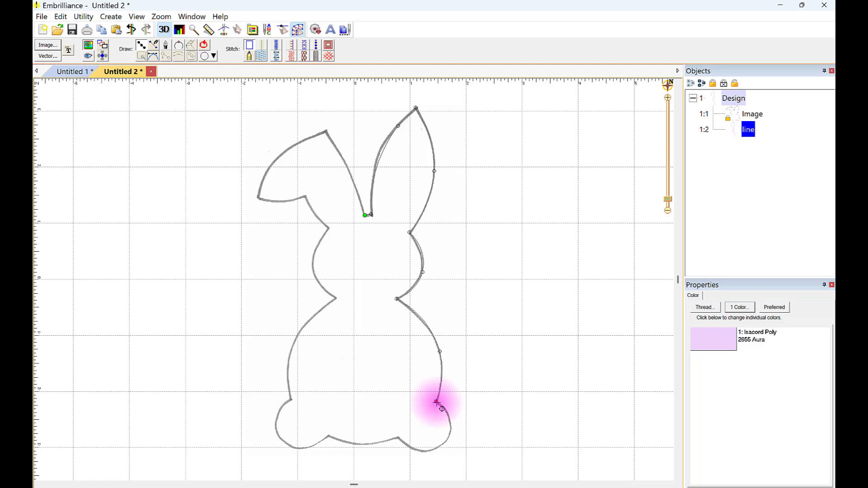
# - Trace around the bunny's right foot and along the bottom edge to the inner corner of the left foot
pyautogui.click(450, 435)
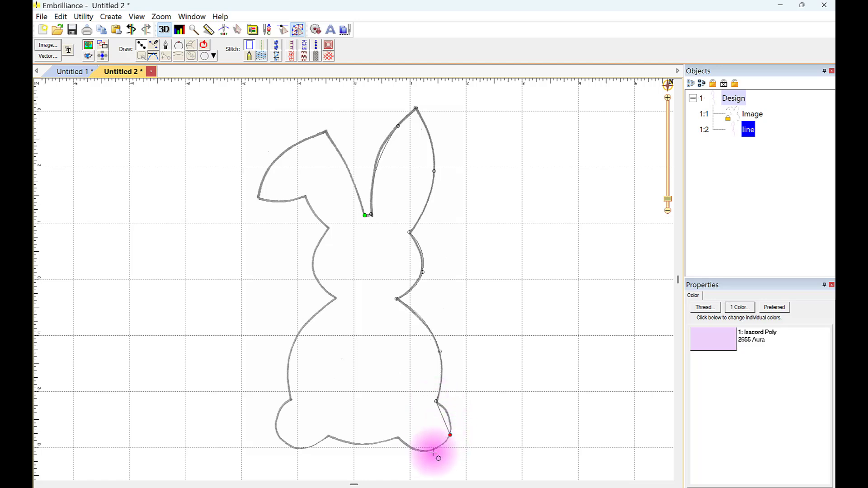
pyautogui.click(417, 453)
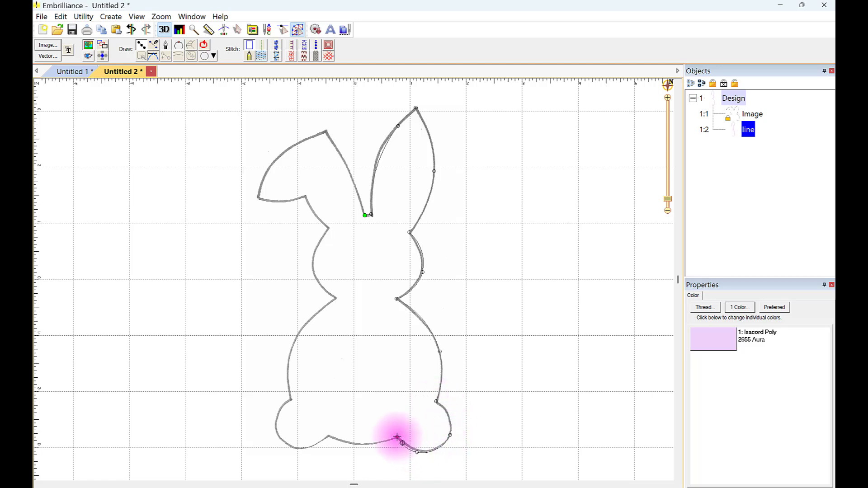
pyautogui.click(397, 437)
pyautogui.click(365, 445)
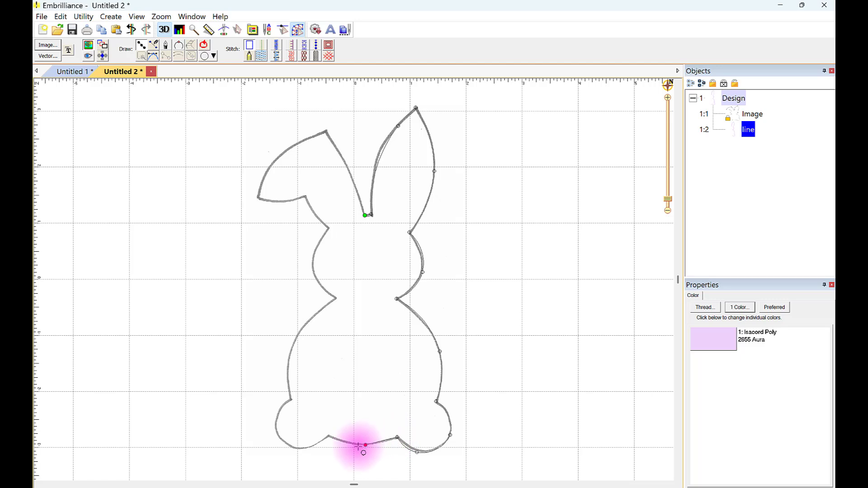
pyautogui.click(328, 436)
# - Trace around the bunny's left foot and up the left side of the body to the neck
pyautogui.click(294, 449)
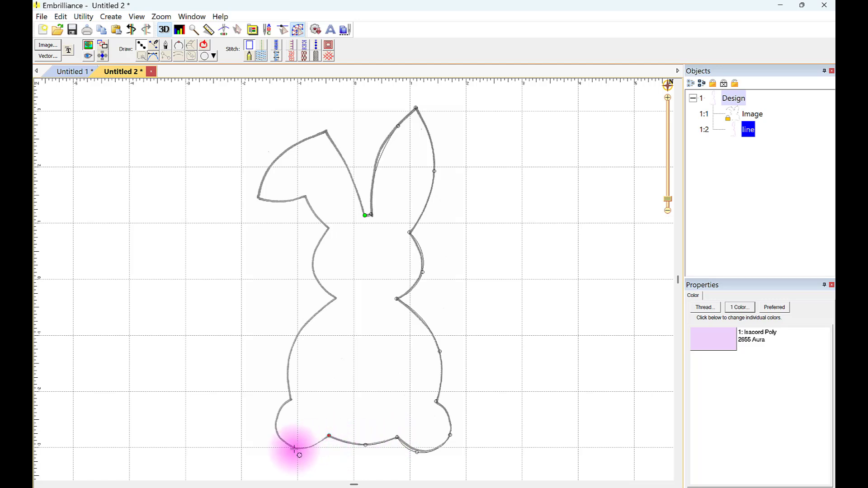
pyautogui.click(277, 414)
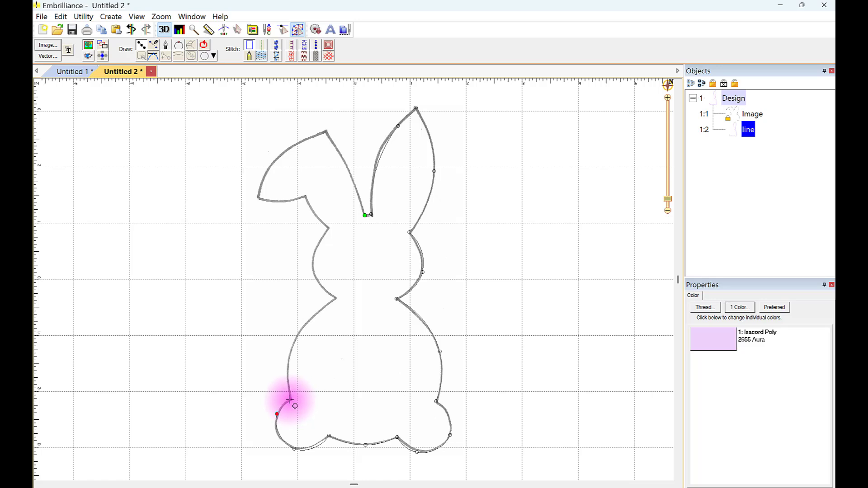
pyautogui.click(290, 400)
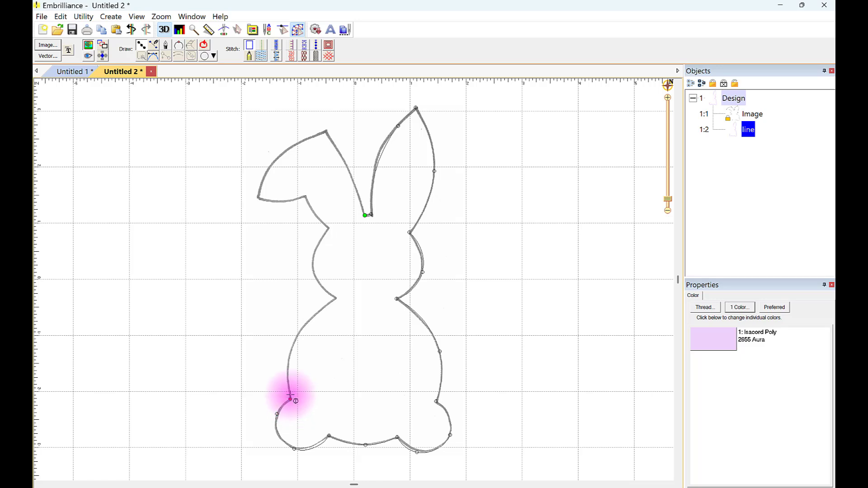
pyautogui.click(306, 326)
pyautogui.click(339, 297)
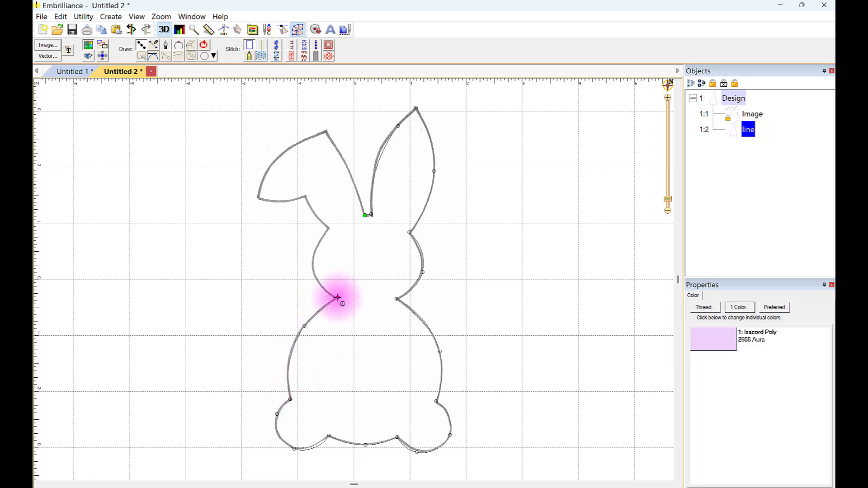
# - Trace the left side of the head and the folded ear back to the notch, and close the outline
pyautogui.click(315, 259)
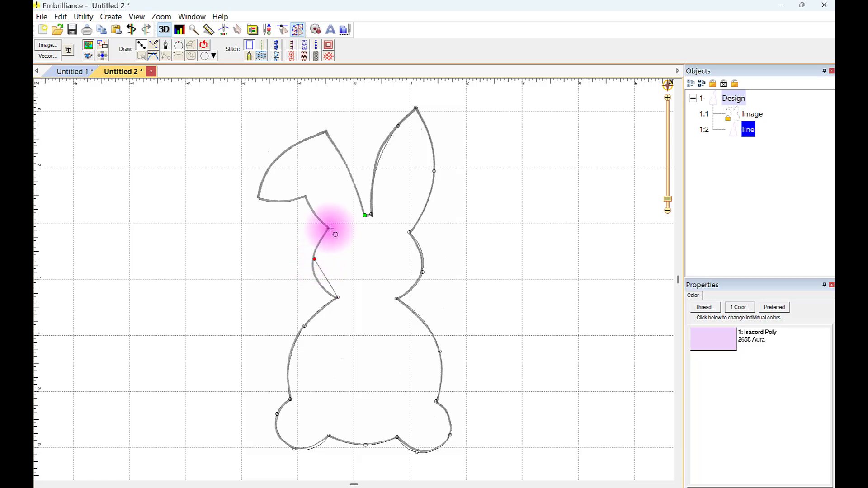
pyautogui.click(330, 228)
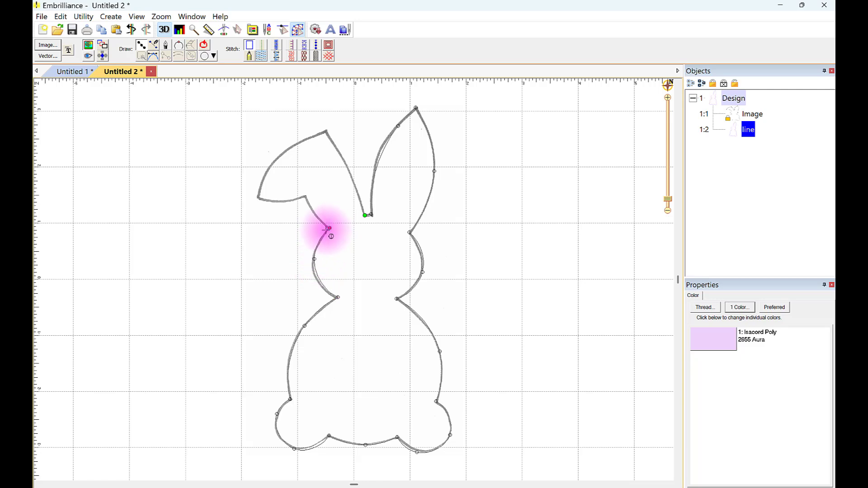
pyautogui.click(306, 195)
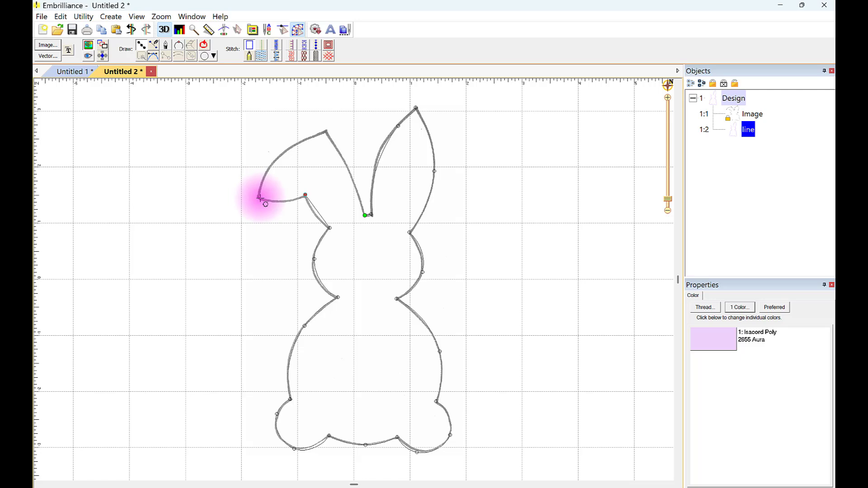
pyautogui.click(287, 151)
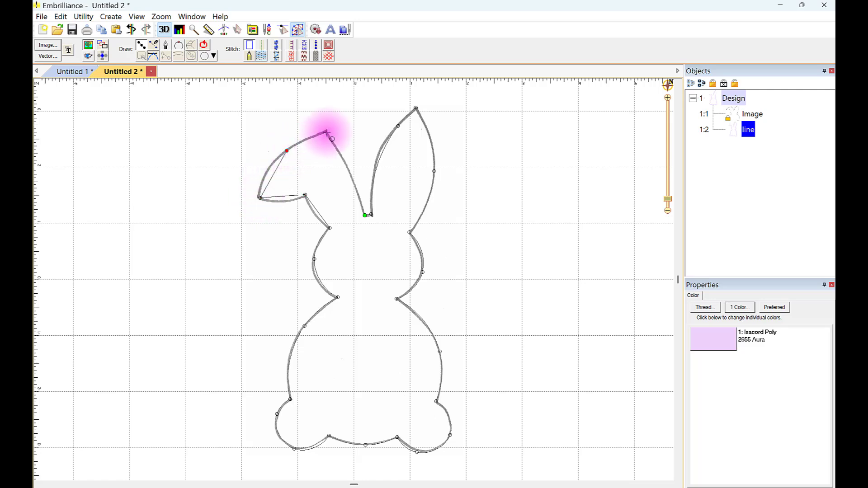
pyautogui.click(326, 130)
pyautogui.click(359, 193)
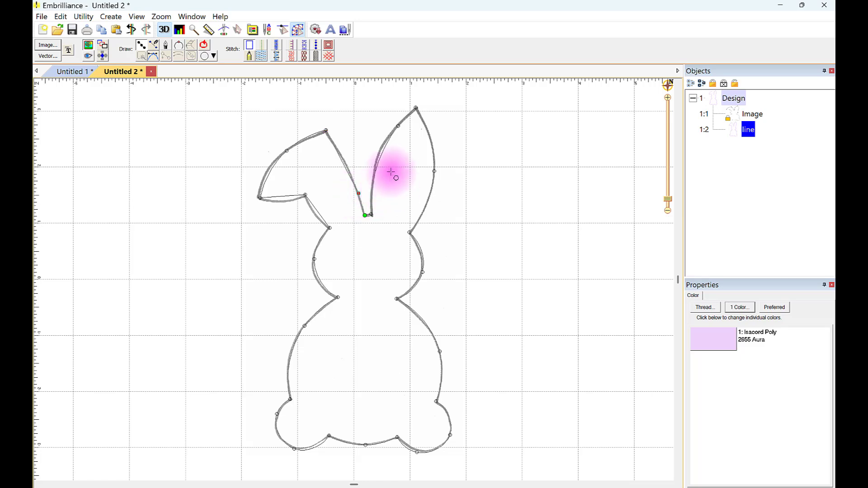
pyautogui.click(204, 46)
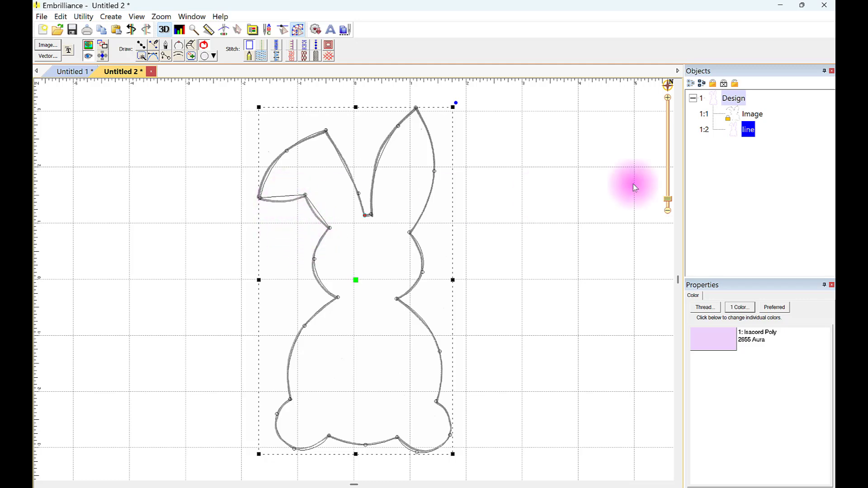
# - Adjust the outline's curves to match the image along the upright ear's inner edge and the undersides of both feet
pyautogui.click(382, 152)
pyautogui.moveTo(383, 154)
pyautogui.mouseDown()
pyautogui.moveTo(381, 145)
pyautogui.moveTo(393, 155)
pyautogui.moveTo(378, 140)
pyautogui.mouseUp()
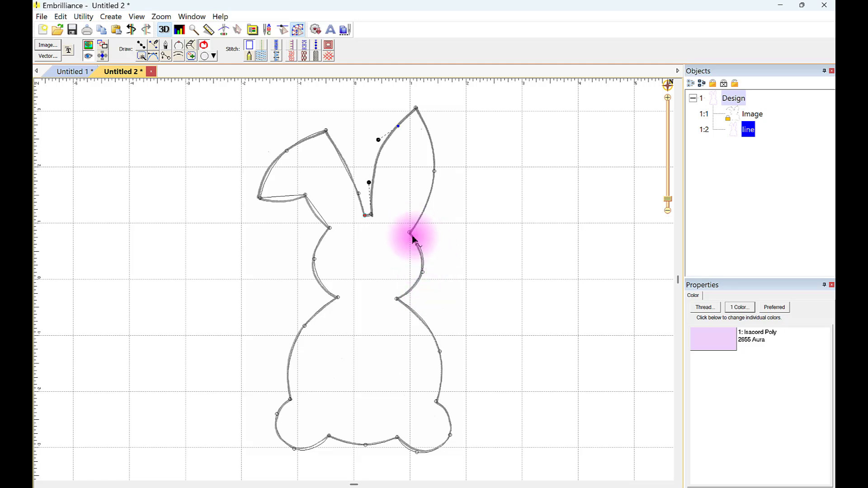
pyautogui.click(418, 449)
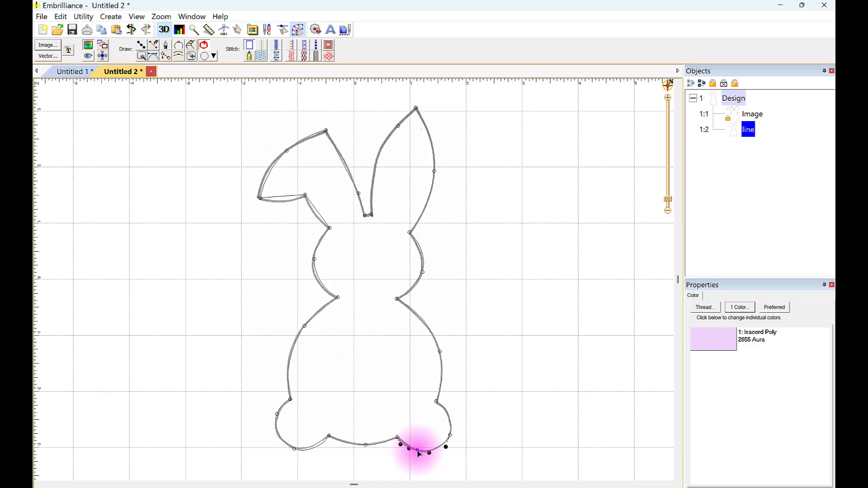
pyautogui.click(291, 450)
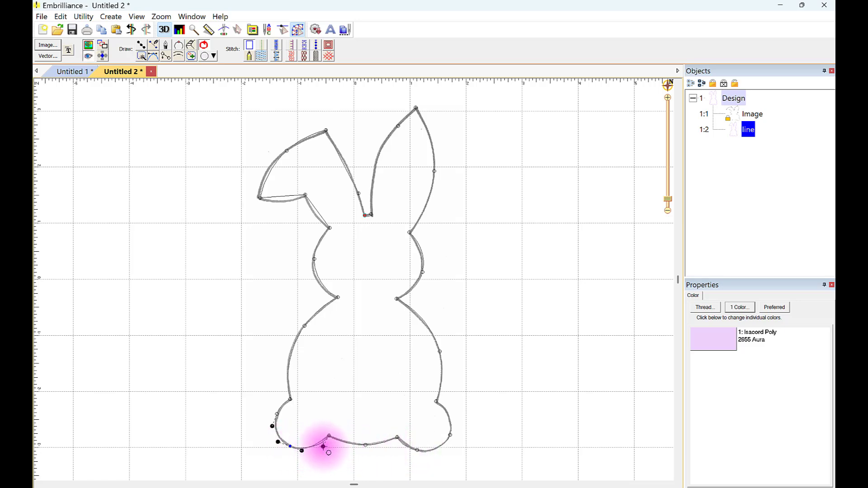
pyautogui.moveTo(324, 446); pyautogui.dragTo(321, 444)
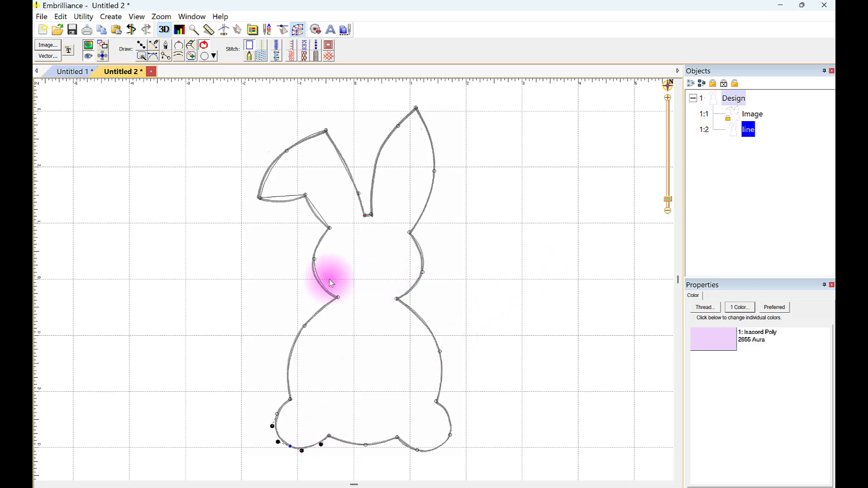
# - Fit the outline's curve to the image along the left side of the bunny's head and at the neck corner
pyautogui.scroll(5, 330, 283)
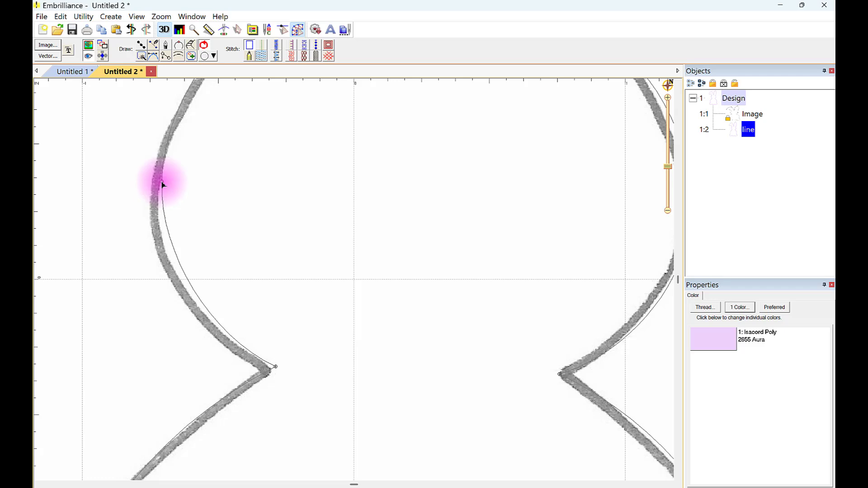
pyautogui.moveTo(164, 184); pyautogui.dragTo(145, 197)
pyautogui.moveTo(149, 140)
pyautogui.mouseDown()
pyautogui.moveTo(159, 136)
pyautogui.moveTo(143, 145)
pyautogui.mouseUp()
pyautogui.moveTo(146, 194); pyautogui.dragTo(153, 199)
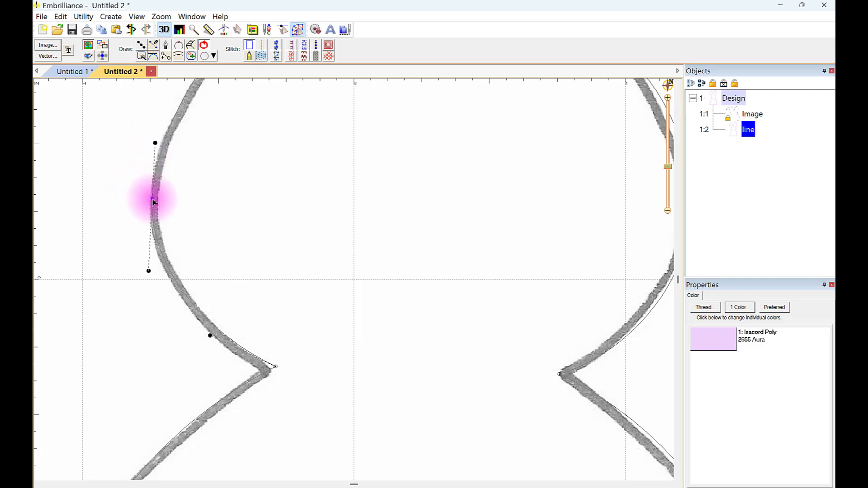
pyautogui.click(270, 372)
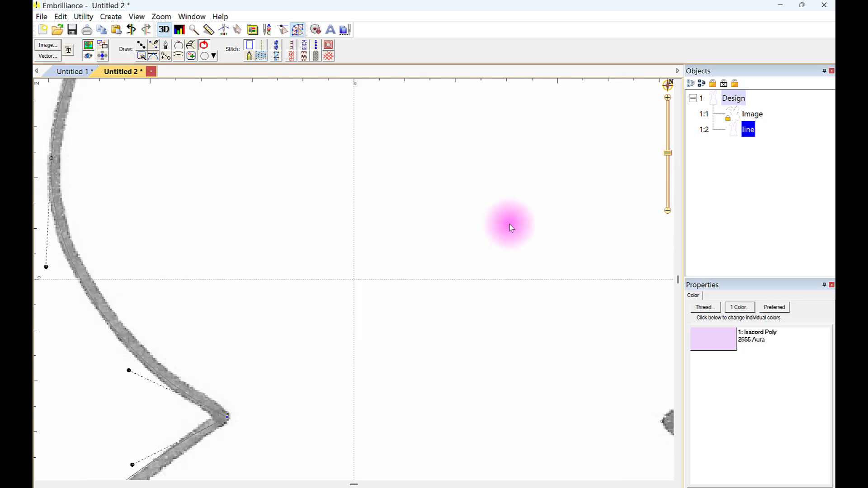
# - Curve the outline to match the image between the folded ear and head, and along the folded ear's underside
pyautogui.scroll(-3, 510, 225)
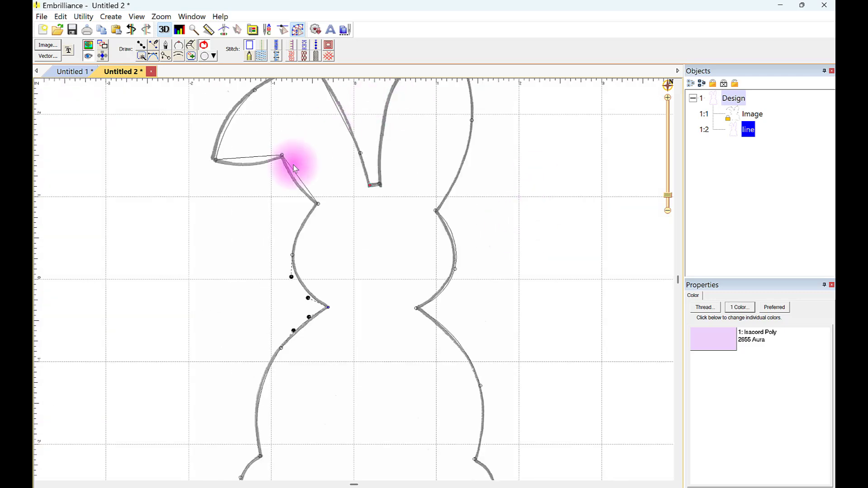
pyautogui.moveTo(299, 179)
pyautogui.mouseDown()
pyautogui.moveTo(318, 172)
pyautogui.moveTo(296, 183)
pyautogui.mouseUp()
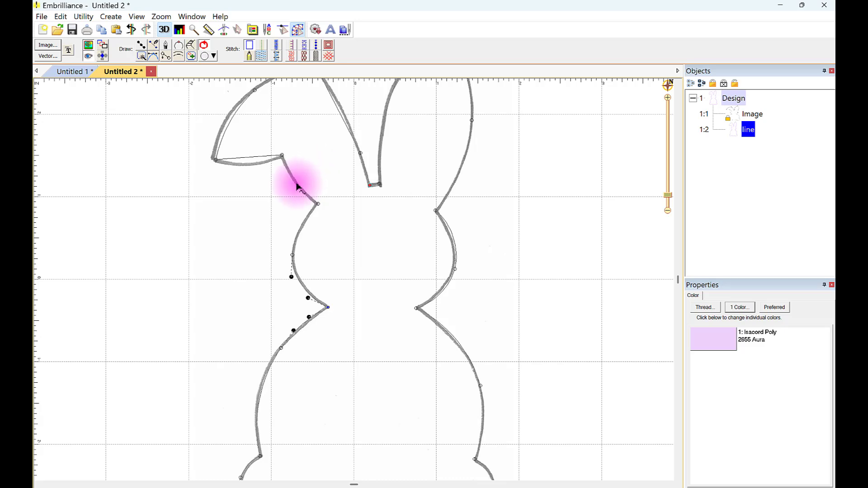
pyautogui.moveTo(247, 161); pyautogui.dragTo(247, 167)
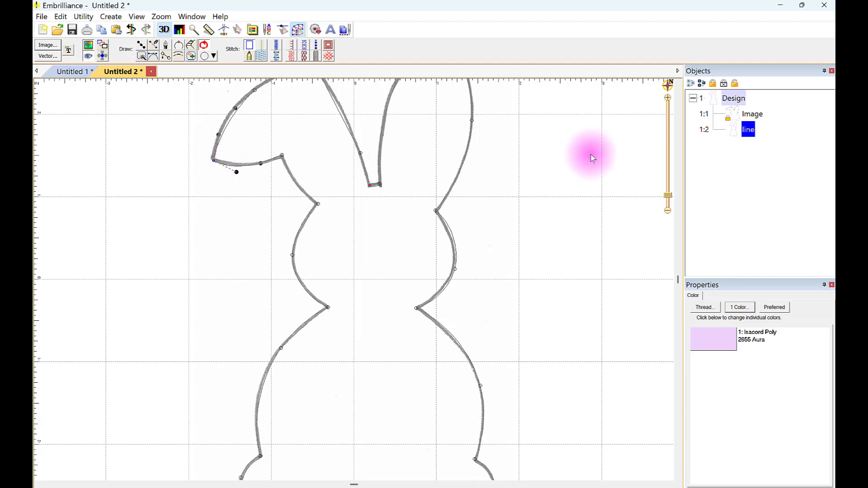
# - Adjust the curves of the folded ear's outer and inner edges to match the image
pyautogui.moveTo(668, 195); pyautogui.dragTo(668, 208)
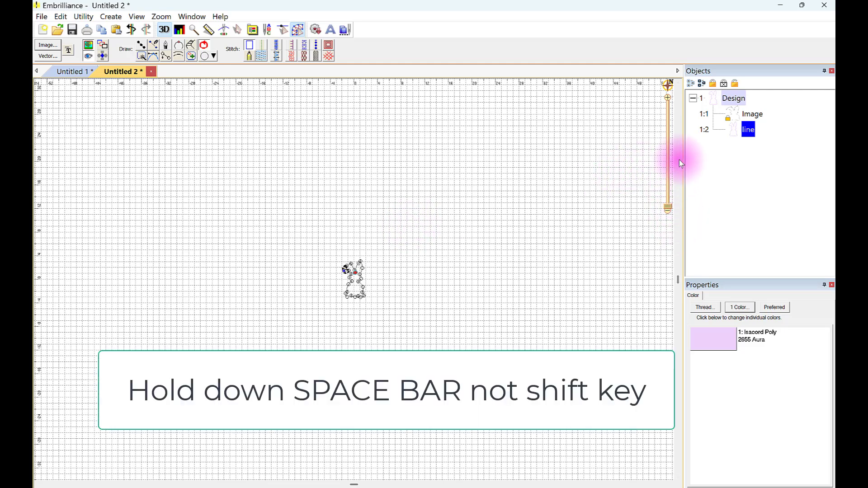
pyautogui.moveTo(668, 208); pyautogui.dragTo(674, 183)
pyautogui.press('space')
pyautogui.moveTo(442, 221); pyautogui.dragTo(446, 314)
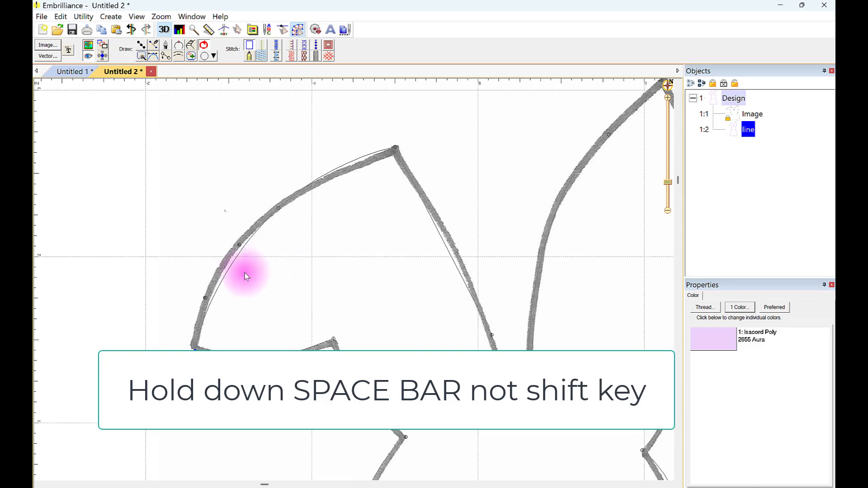
pyautogui.click(222, 271)
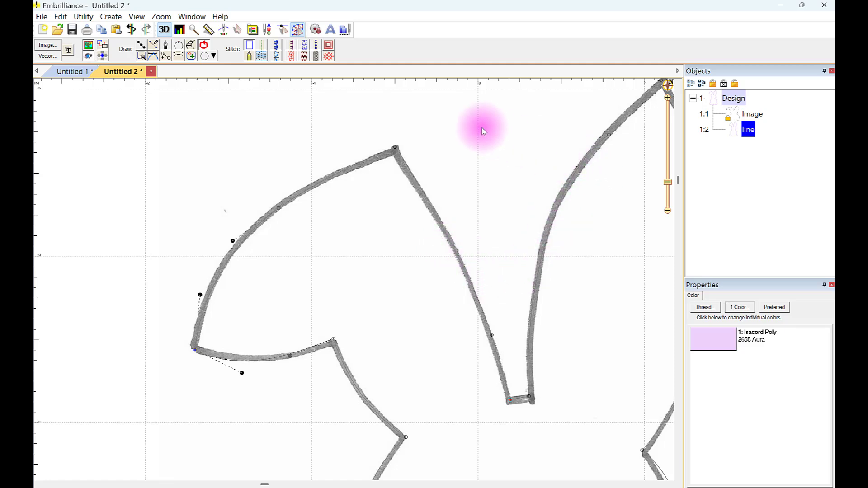
pyautogui.scroll(-5, 493, 138)
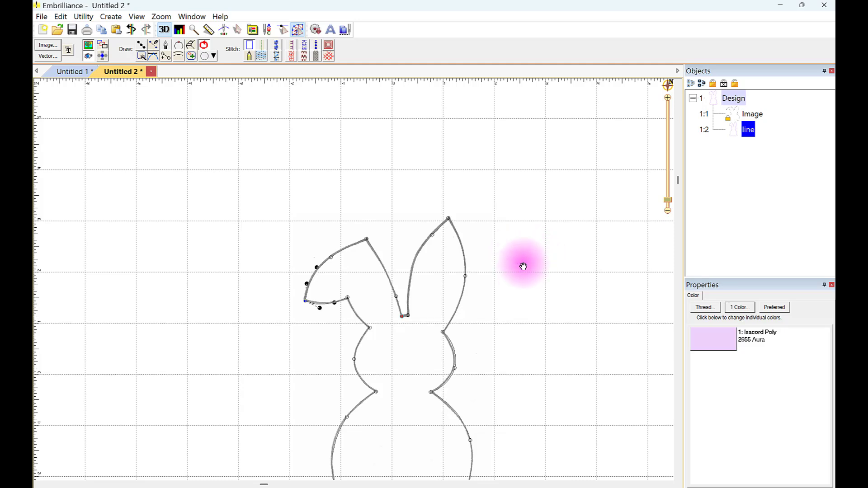
pyautogui.moveTo(538, 263); pyautogui.dragTo(498, 165)
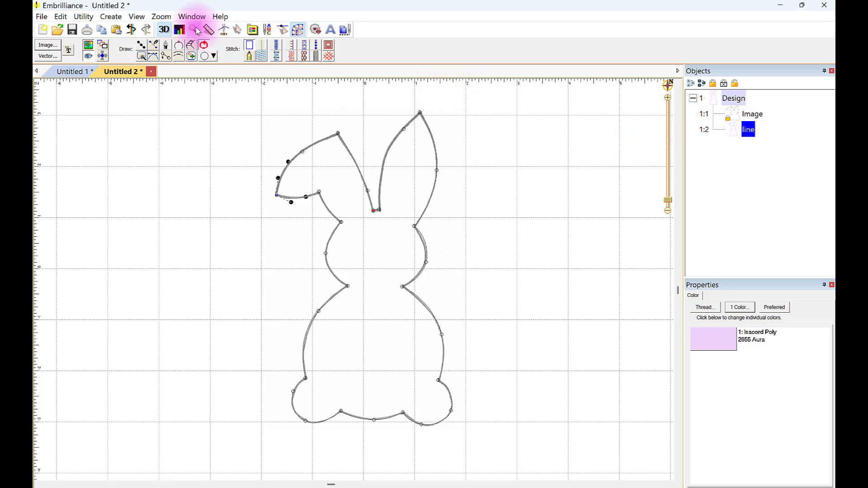
# - Duplicate the finished bunny outline in place by copying and pasting it
pyautogui.click(60, 18)
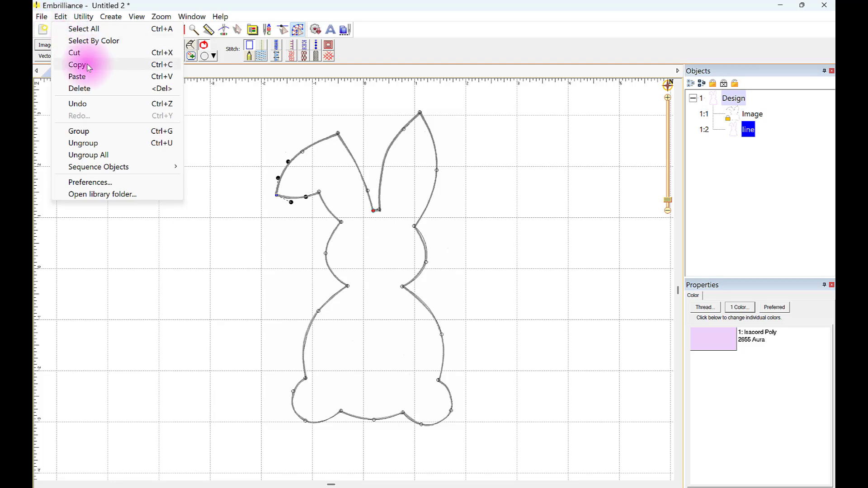
pyautogui.click(77, 65)
pyautogui.click(60, 16)
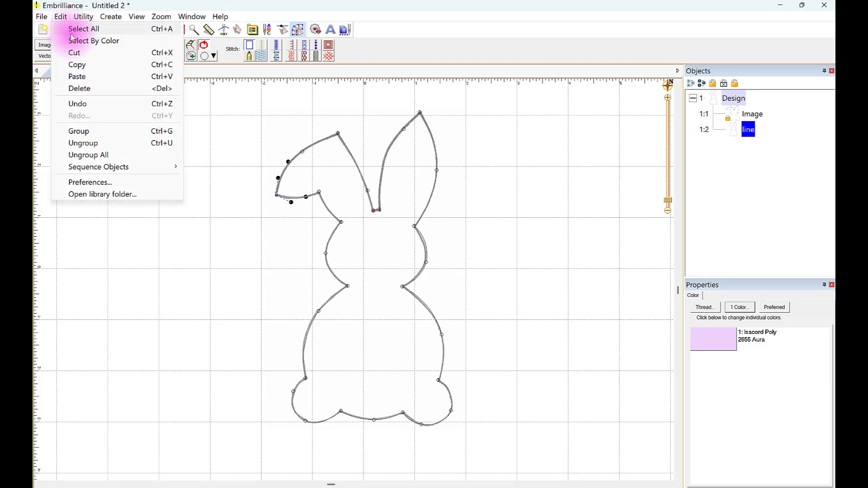
pyautogui.click(77, 76)
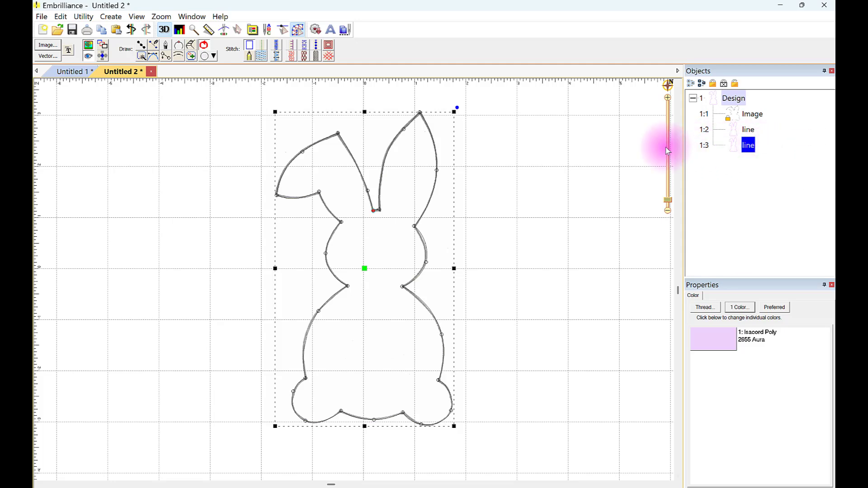
# - Convert the duplicated bunny outline into an appliqué with an E-Stitch border
pyautogui.click(302, 29)
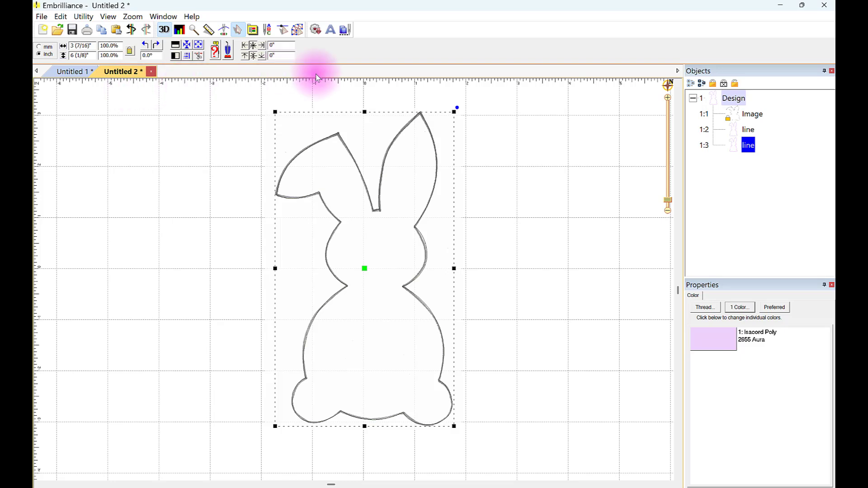
pyautogui.click(297, 33)
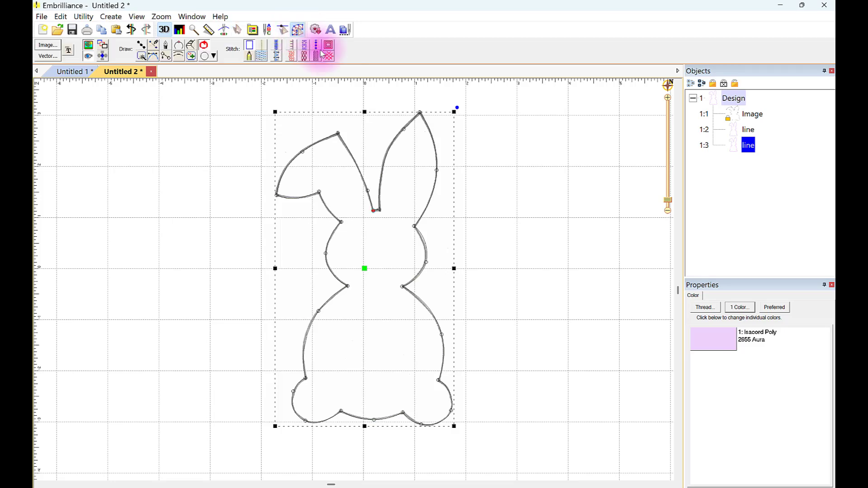
pyautogui.click(295, 46)
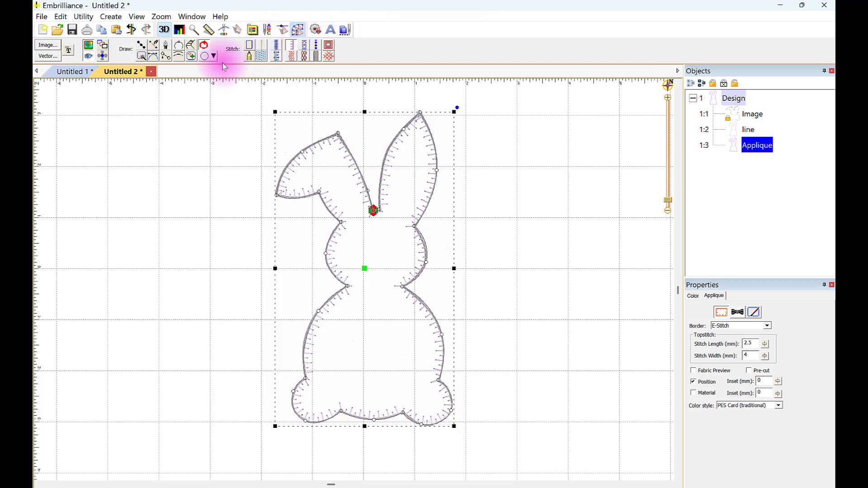
# - Preview the sewing order in the stitch simulator through the appliqué position stitches
pyautogui.click(223, 31)
pyautogui.moveTo(132, 46); pyautogui.dragTo(140, 50)
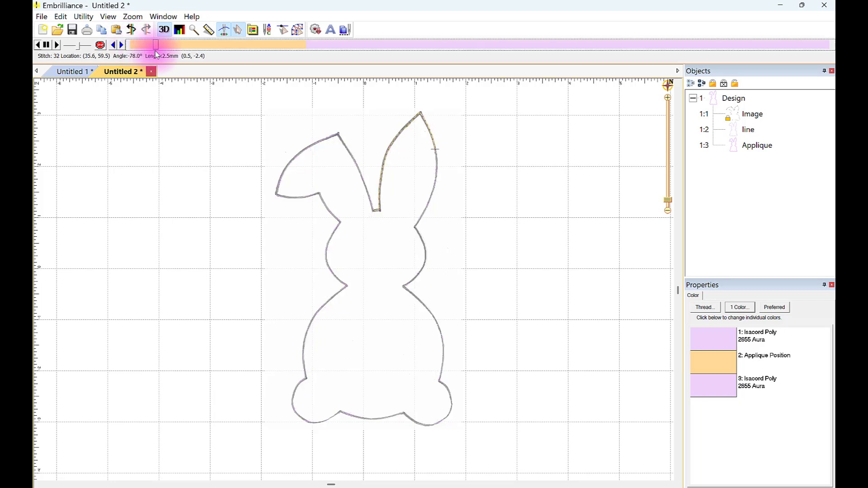
pyautogui.moveTo(176, 48)
pyautogui.mouseDown()
pyautogui.moveTo(310, 36)
pyautogui.moveTo(295, 35)
pyautogui.mouseUp()
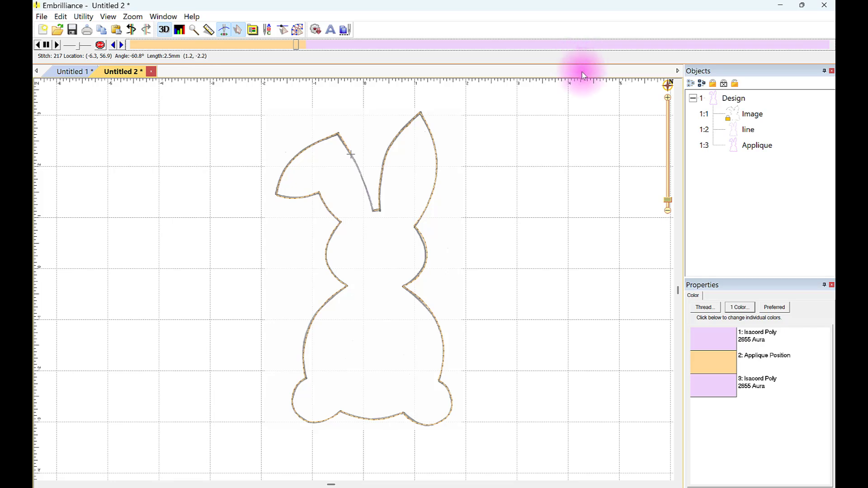
# - Enable the Material stitch stage for the bunny appliqué
pyautogui.click(757, 145)
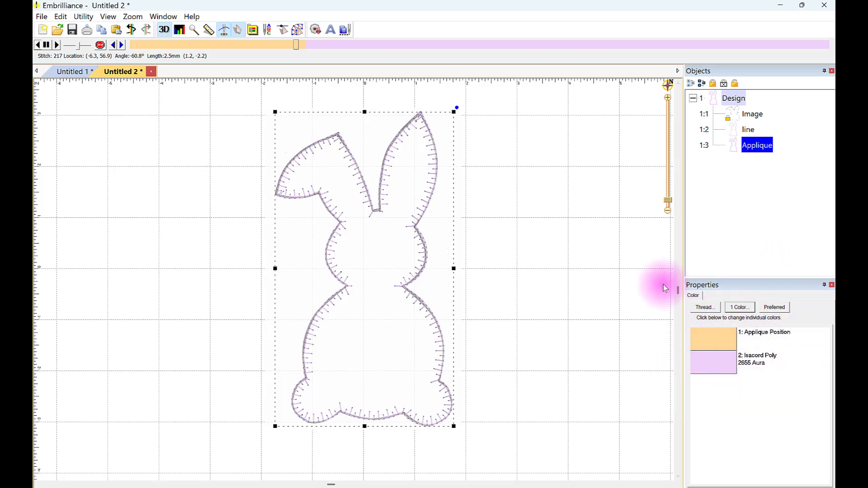
pyautogui.click(304, 29)
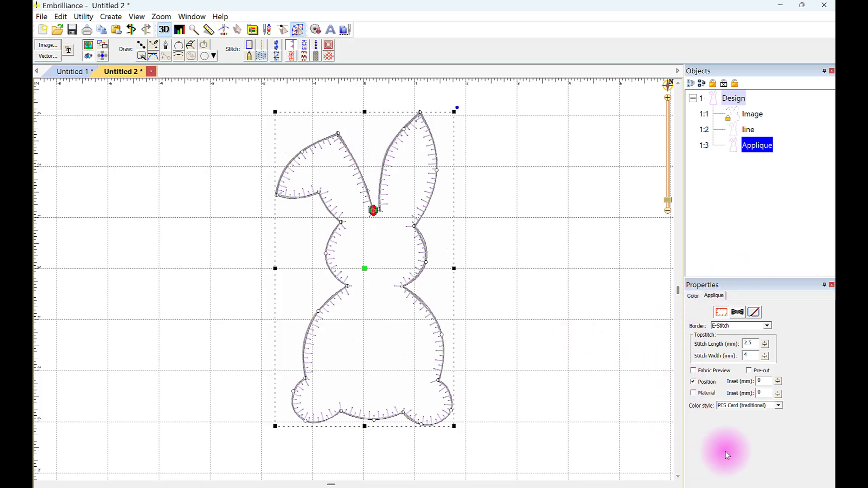
pyautogui.click(695, 393)
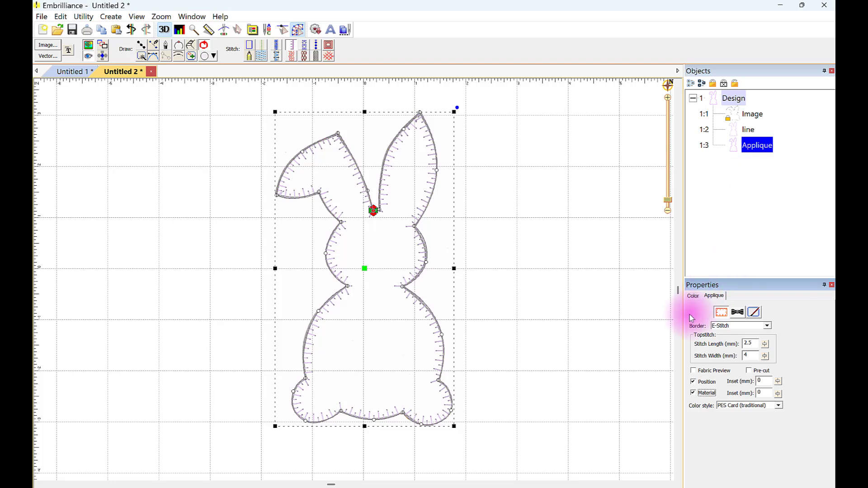
# - Change the appliqué position stitching's thread color to Isacord Poly 5100 Green
pyautogui.click(693, 296)
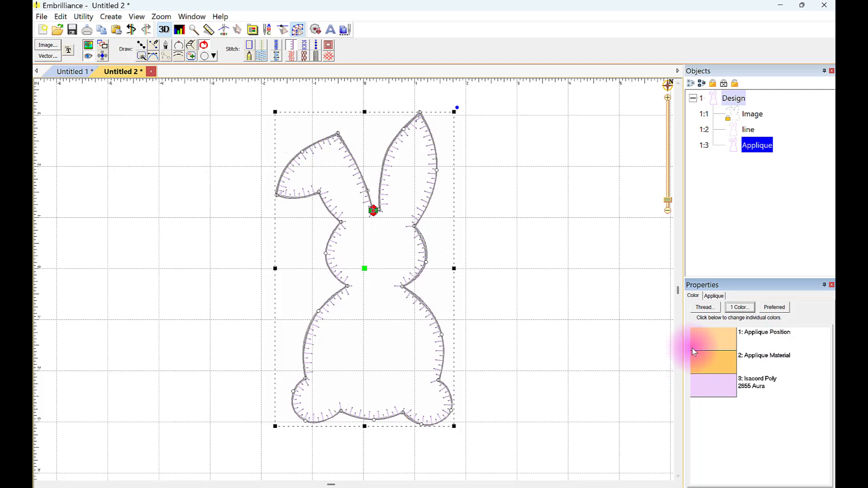
pyautogui.click(702, 339)
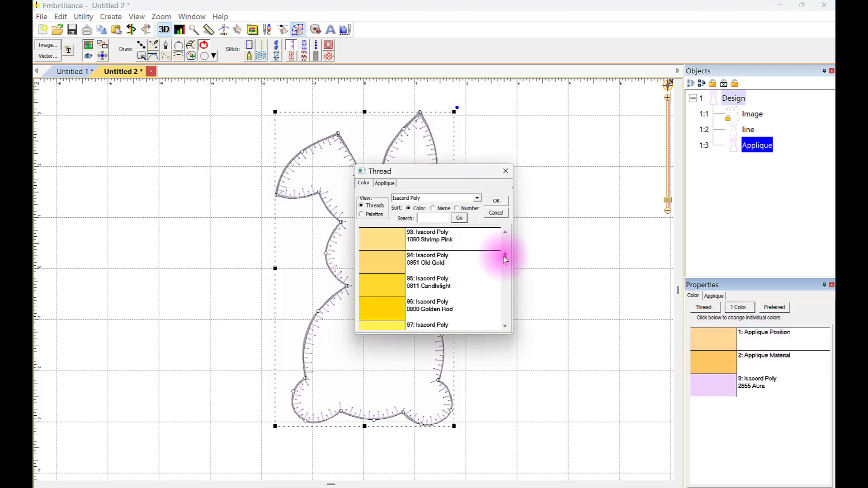
pyautogui.moveTo(503, 254); pyautogui.dragTo(504, 283)
pyautogui.click(382, 270)
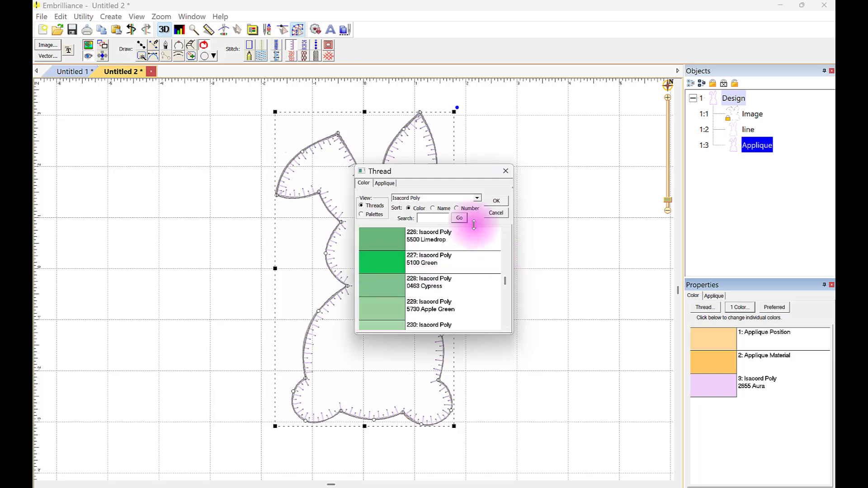
pyautogui.click(497, 201)
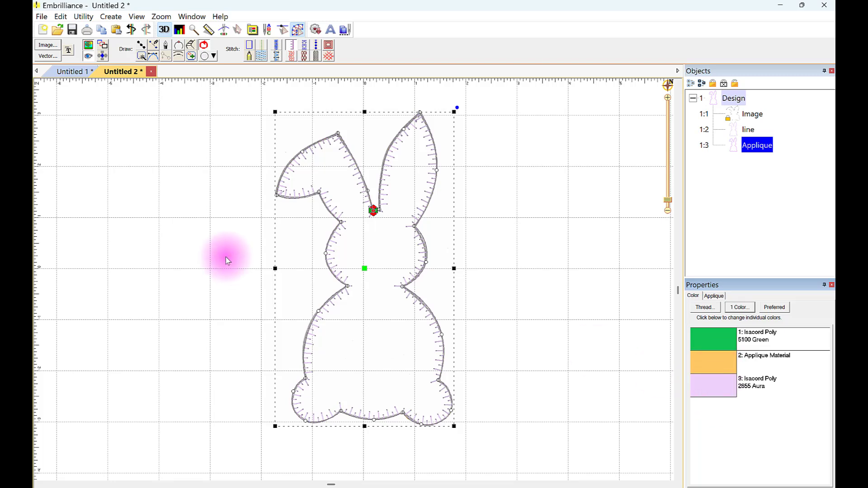
# - Unlock the background bunny image and set its transparency to 0%
pyautogui.click(753, 115)
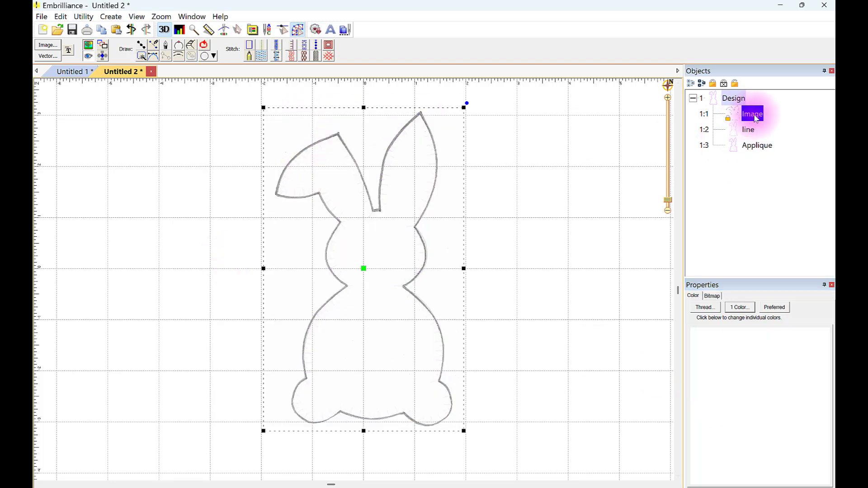
pyautogui.click(725, 84)
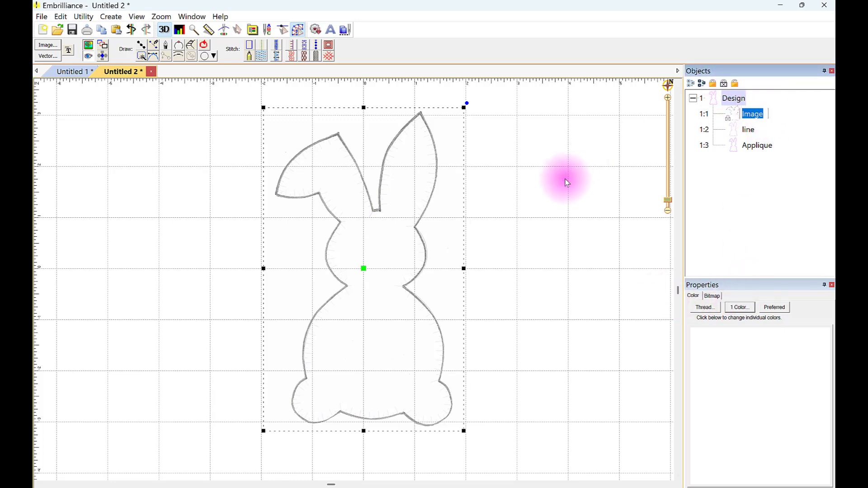
pyautogui.click(538, 242)
pyautogui.click(735, 118)
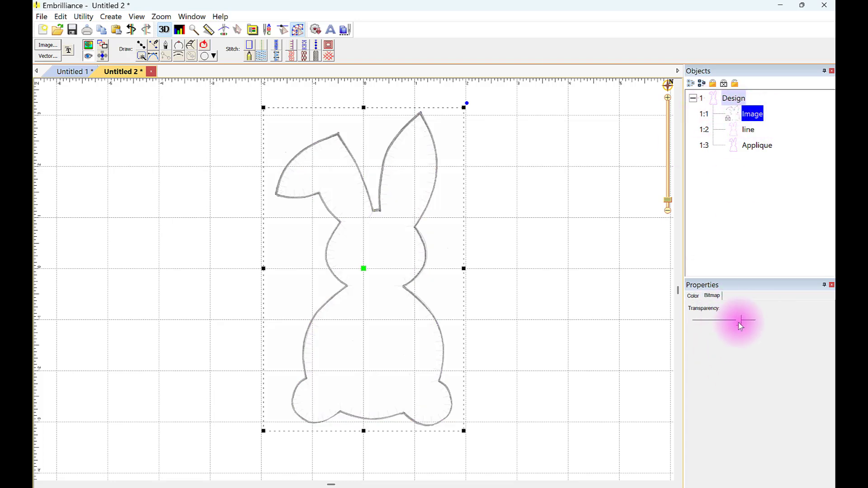
pyautogui.moveTo(736, 320); pyautogui.dragTo(604, 341)
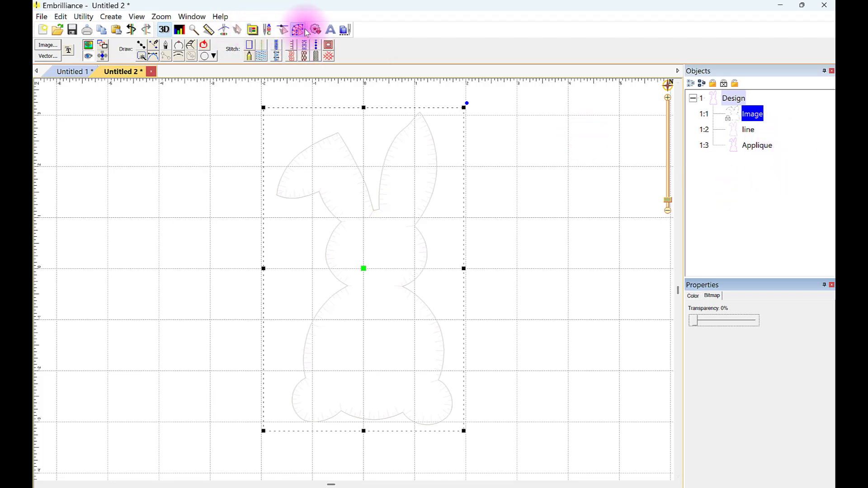
# - Preview the position, material and E-Stitch stages in the stitch simulator, and select the appliqué object
pyautogui.click(225, 30)
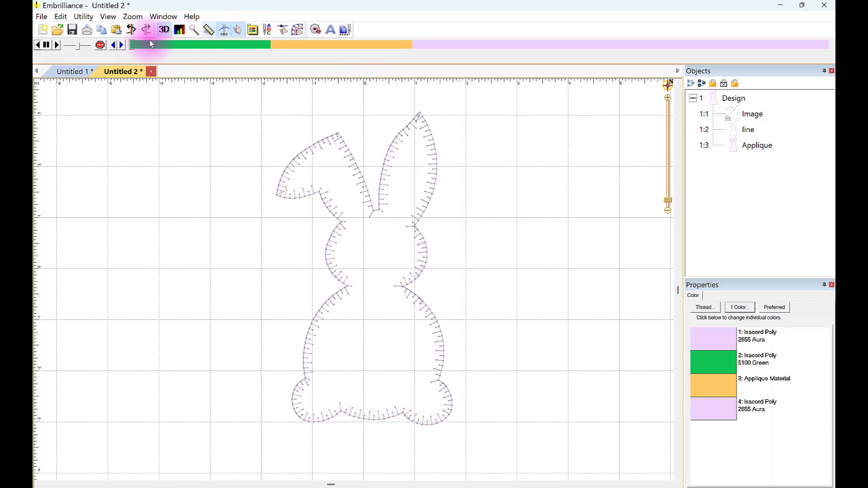
pyautogui.click(133, 47)
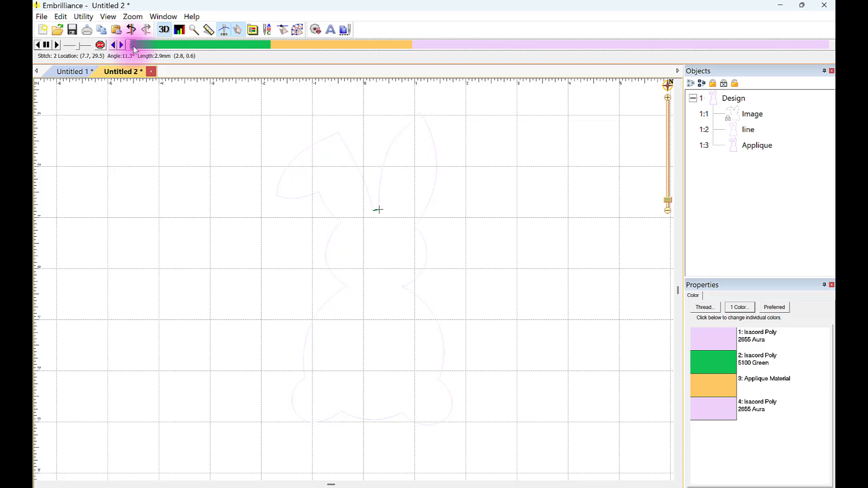
pyautogui.moveTo(162, 53); pyautogui.dragTo(559, 49)
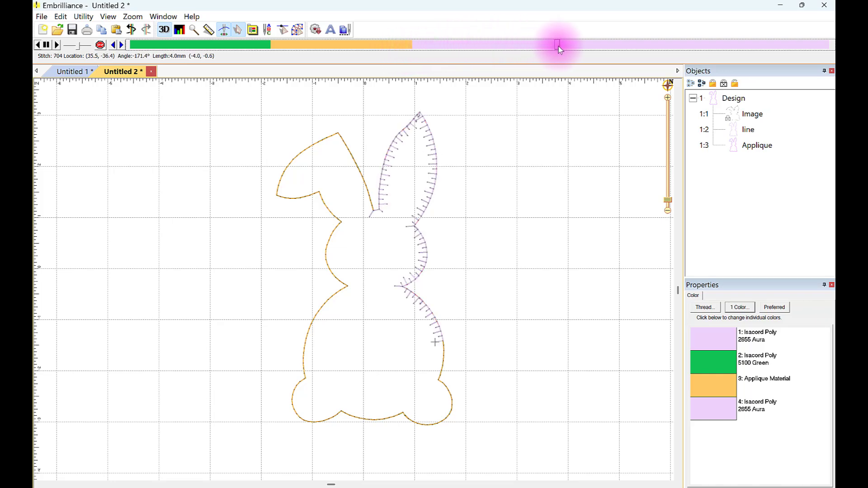
pyautogui.moveTo(631, 50)
pyautogui.mouseDown()
pyautogui.moveTo(701, 42)
pyautogui.moveTo(604, 45)
pyautogui.mouseUp()
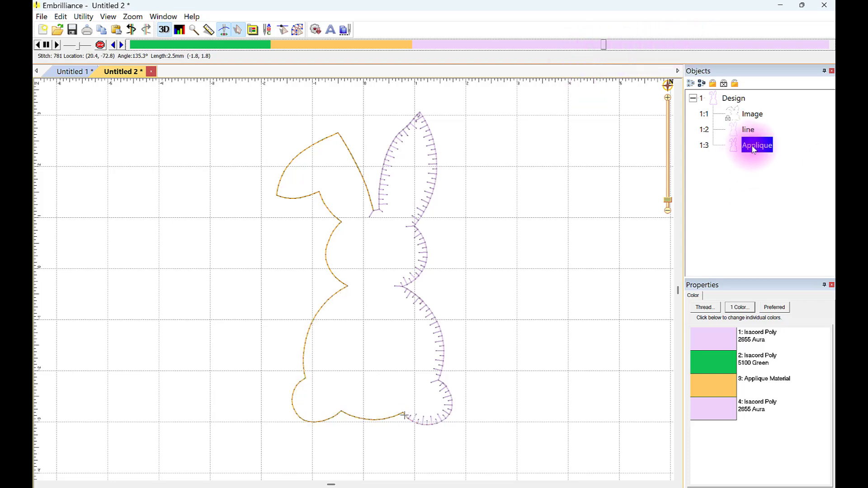
pyautogui.click(754, 150)
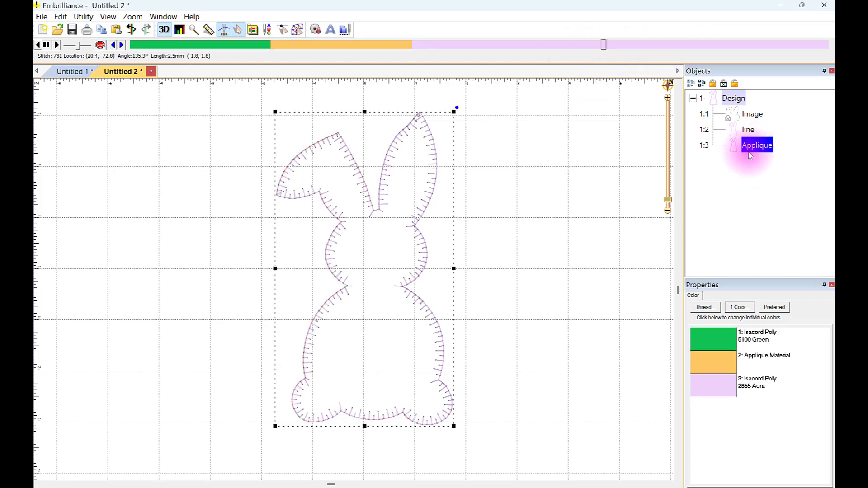
# - Try a Blanket border on the bunny appliqué, and change it back to E-Stitch
pyautogui.click(297, 30)
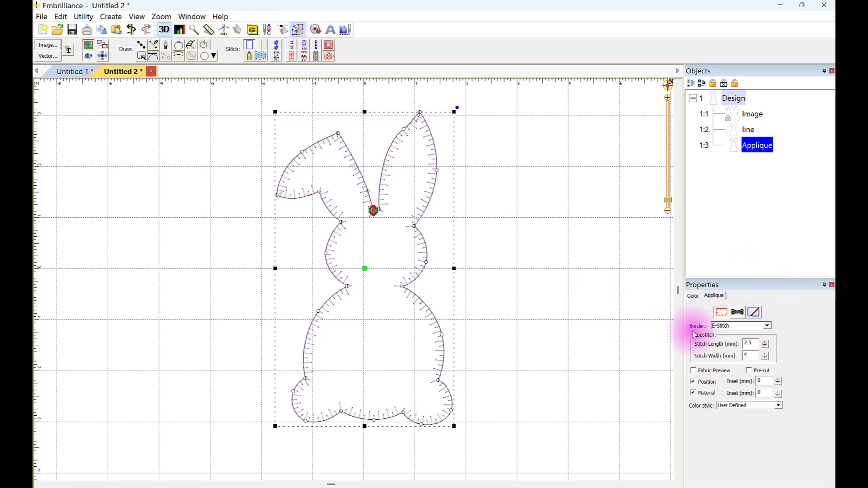
pyautogui.click(770, 326)
pyautogui.click(725, 336)
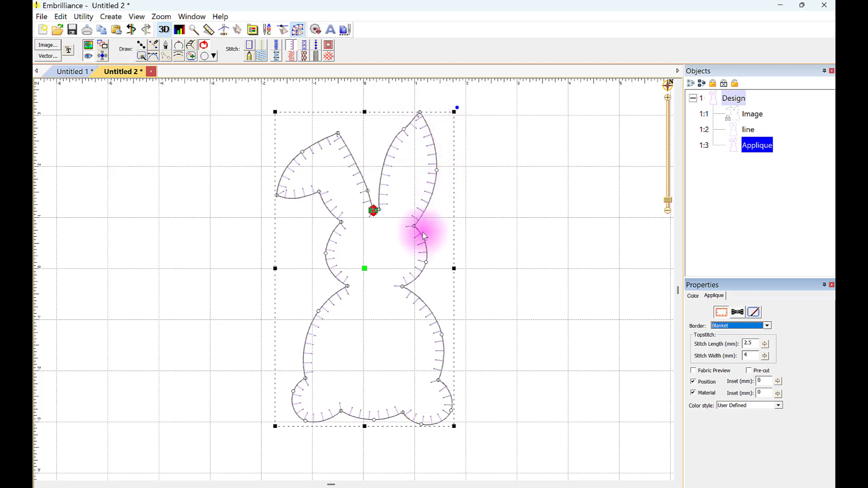
pyautogui.click(768, 326)
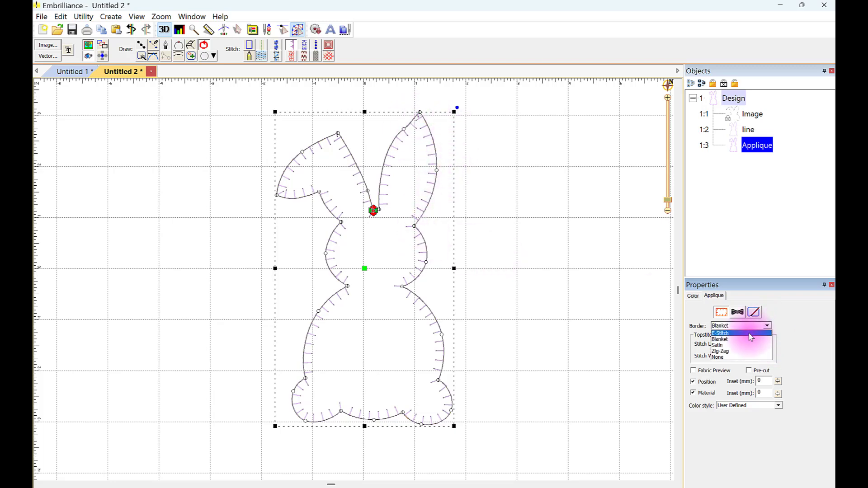
pyautogui.click(749, 337)
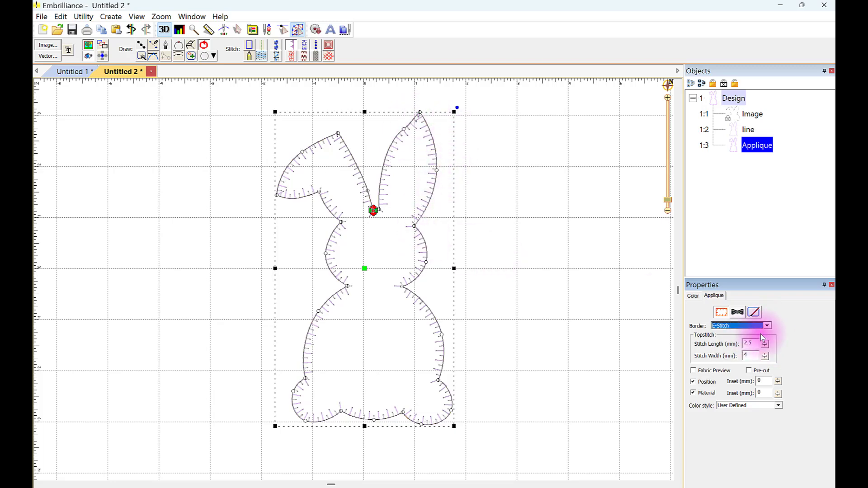
# - Compare the Blanket, Satin and Zig-Zag borders on the bunny appliqué, and return the border to E-Stitch
pyautogui.click(767, 325)
pyautogui.click(748, 340)
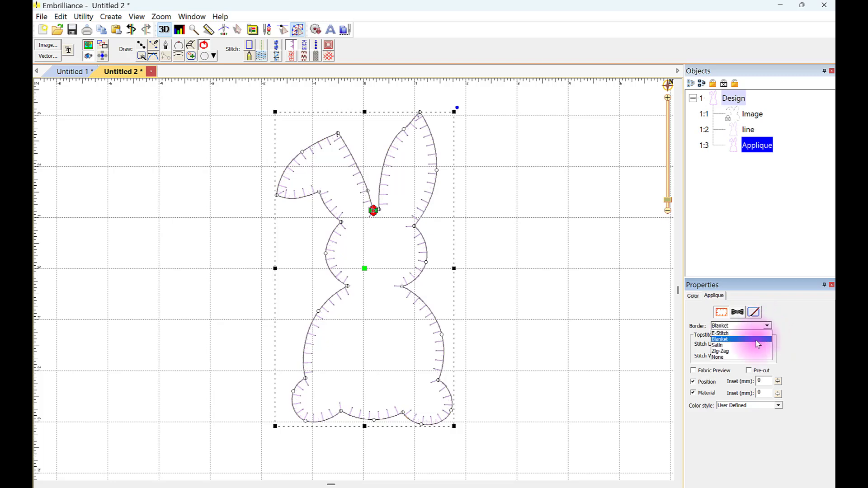
pyautogui.click(766, 338)
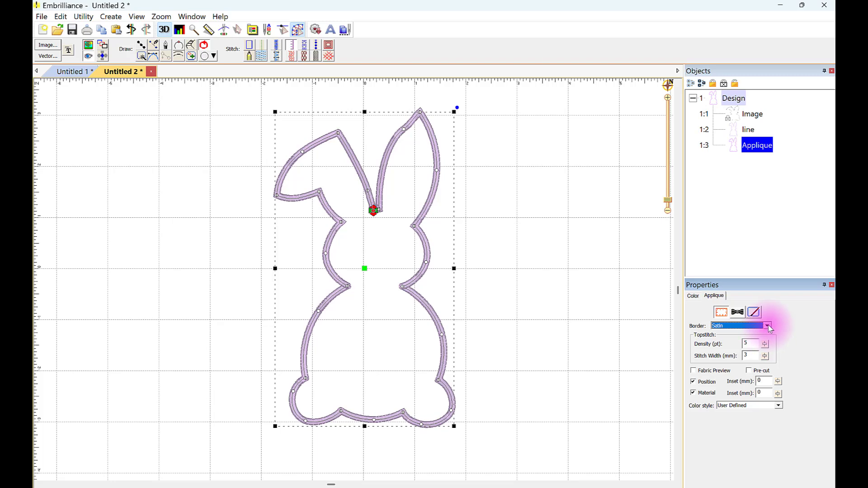
pyautogui.click(767, 326)
pyautogui.click(756, 351)
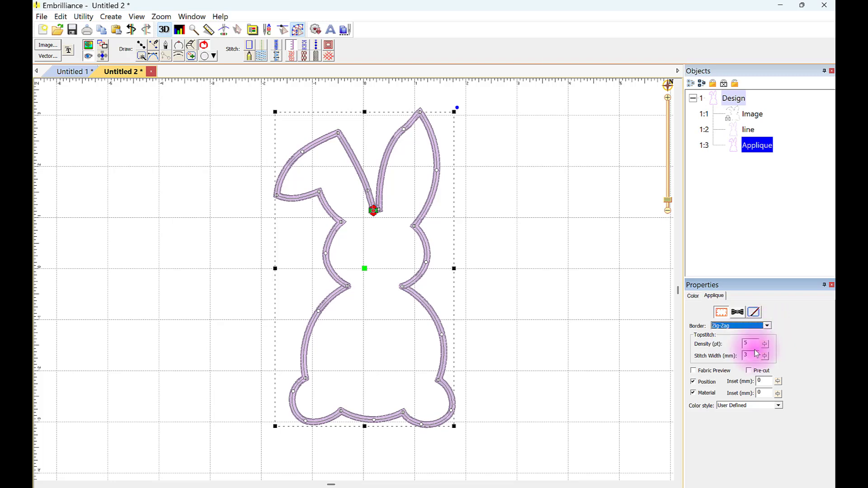
pyautogui.click(768, 326)
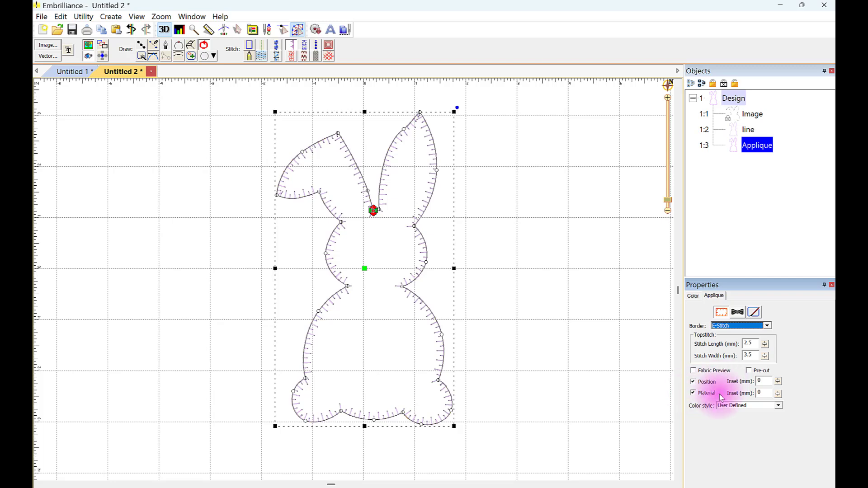
# - Enable Fabric Preview for the bunny appliqué, check the start of the design in the stitch simulator, and return to editing the appliqué
pyautogui.click(695, 373)
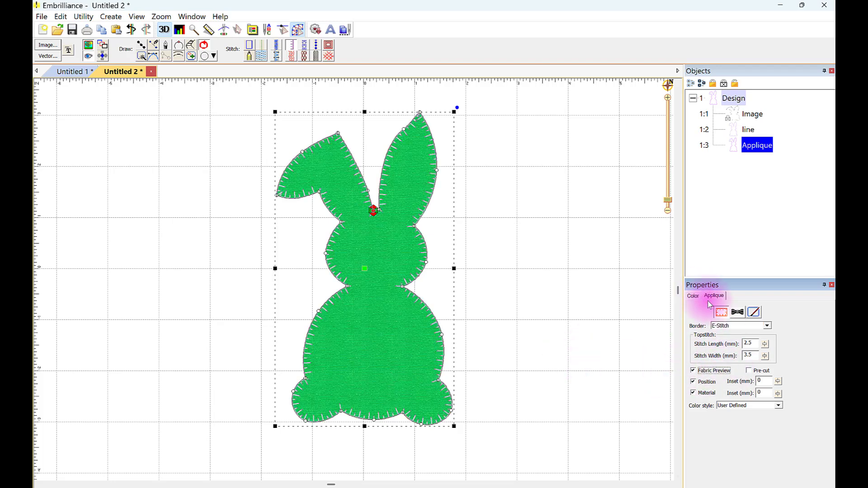
pyautogui.click(224, 29)
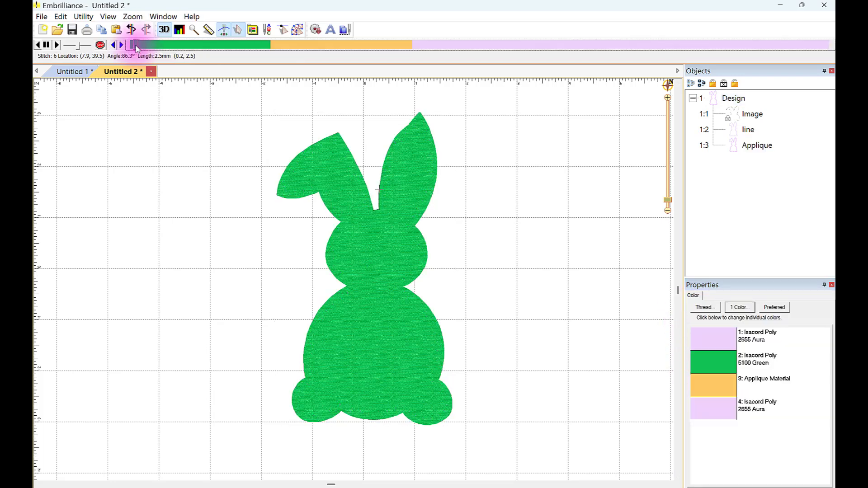
pyautogui.moveTo(130, 45); pyautogui.dragTo(167, 56)
pyautogui.click(760, 145)
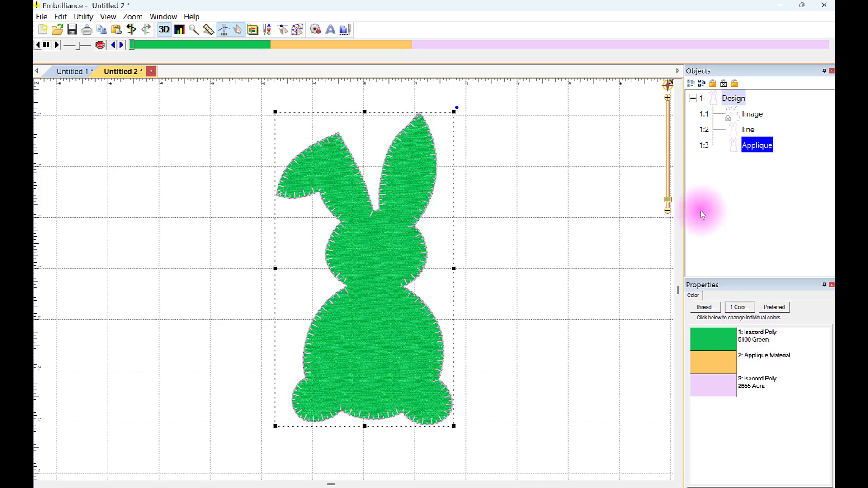
pyautogui.click(298, 31)
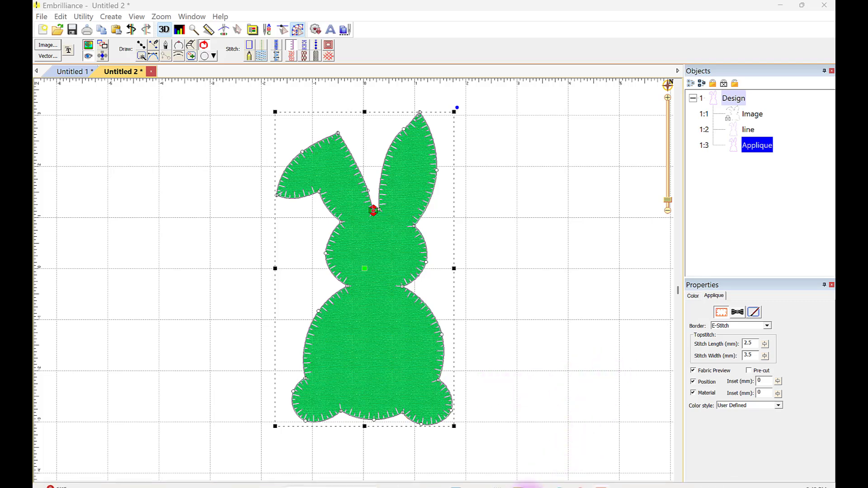
# - Switch to the Etsy fabric listing in the browser, snip the Easter bunny pattern with Snipping Tool, and return to Embrilliance
pyautogui.click(581, 485)
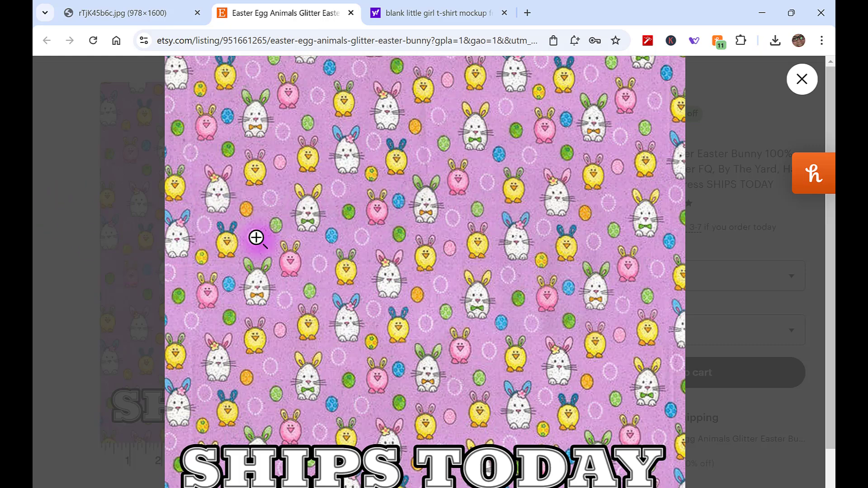
pyautogui.moveTo(351, 485)
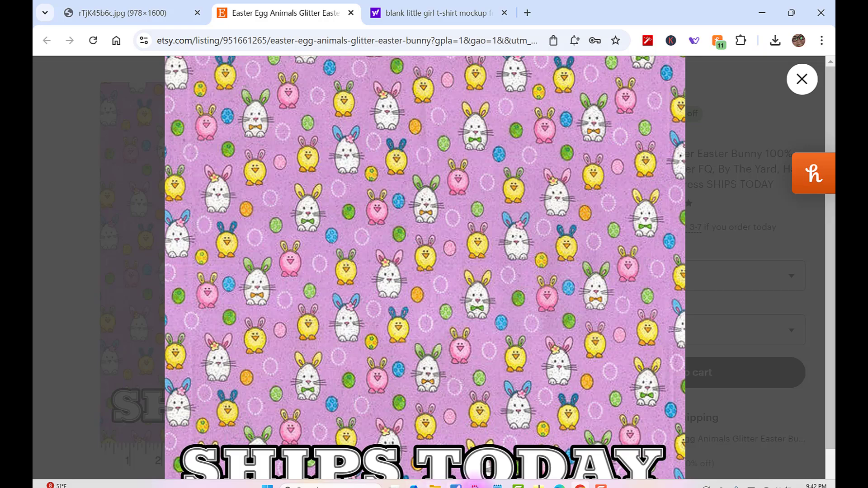
pyautogui.click(474, 486)
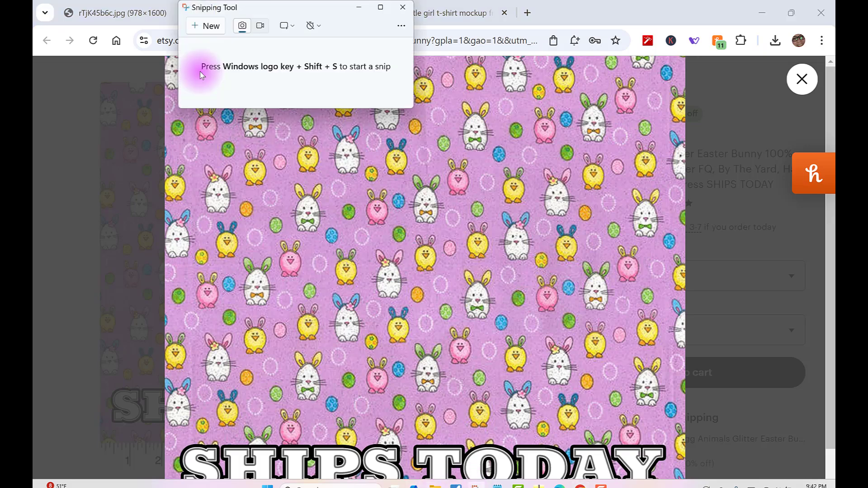
pyautogui.click(211, 26)
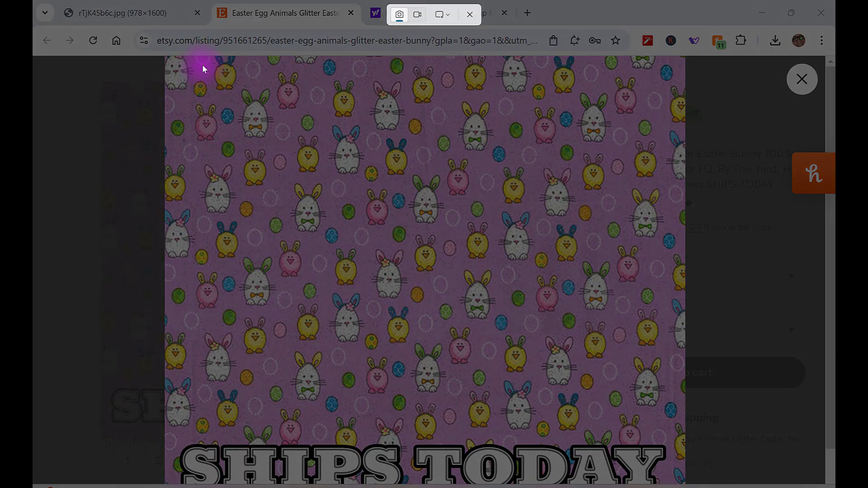
pyautogui.moveTo(198, 64); pyautogui.dragTo(674, 435)
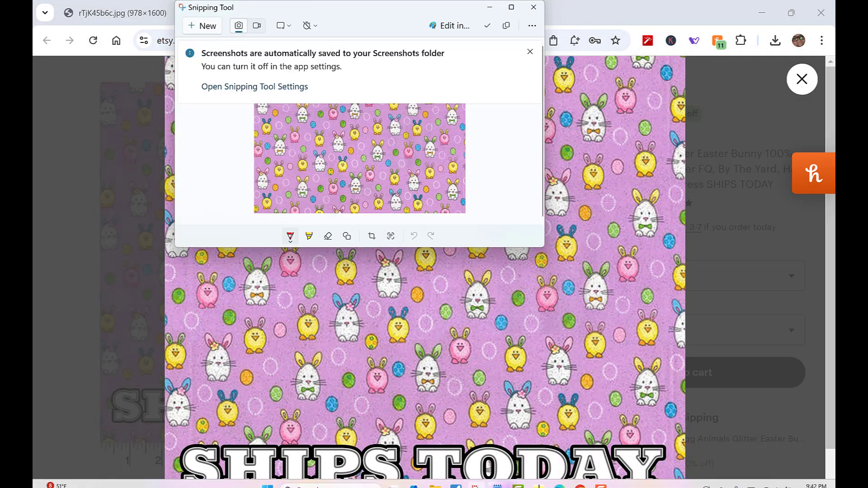
pyautogui.click(490, 8)
pyautogui.moveTo(580, 485)
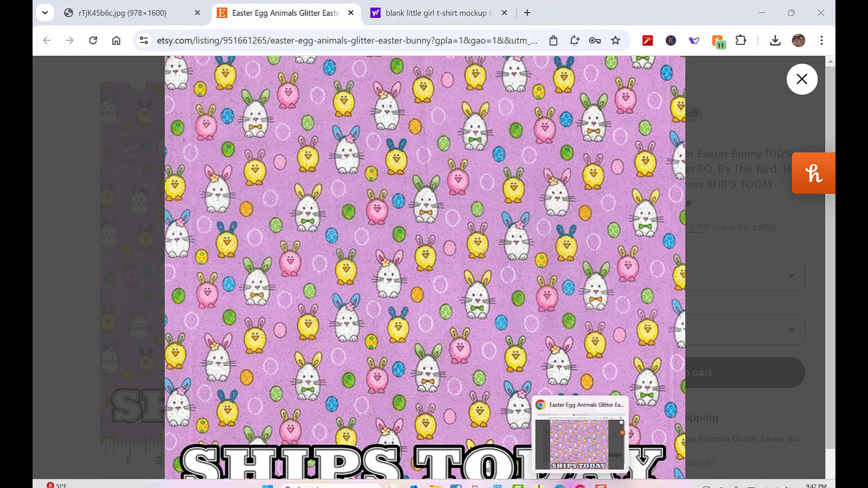
pyautogui.click(538, 486)
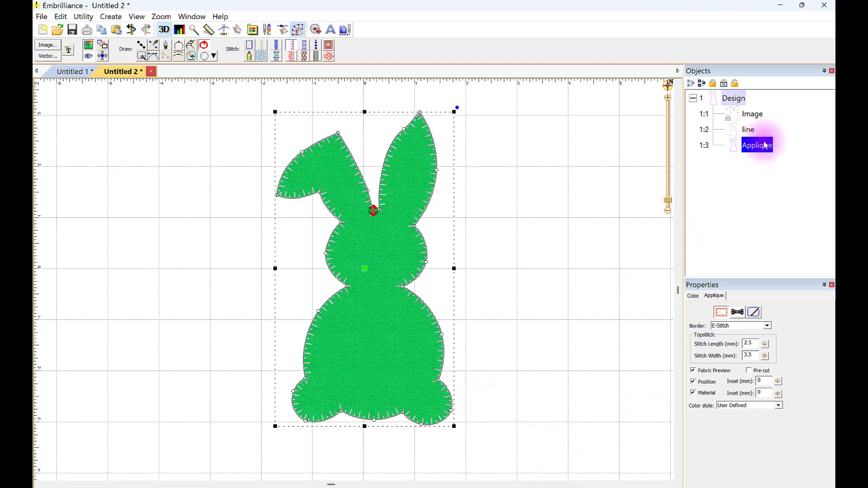
# - Open the appliqué settings of the bunny's 5100 Green position stitching and choose the Applique Position style
pyautogui.click(728, 197)
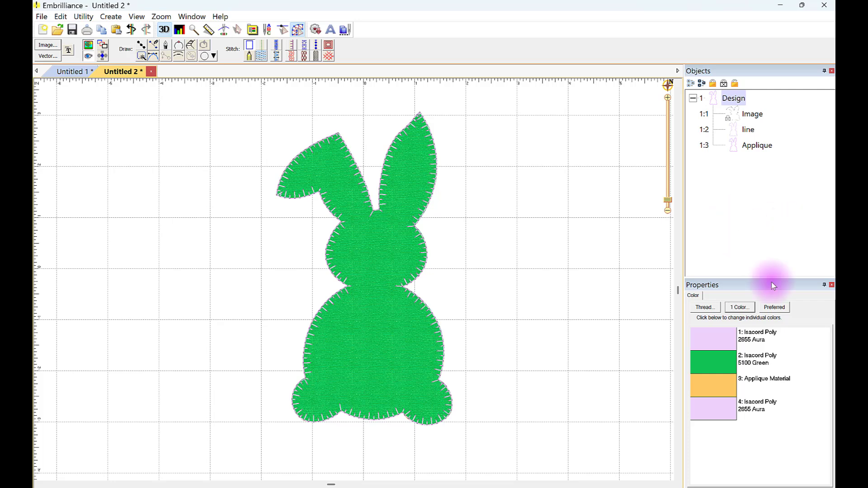
pyautogui.click(756, 146)
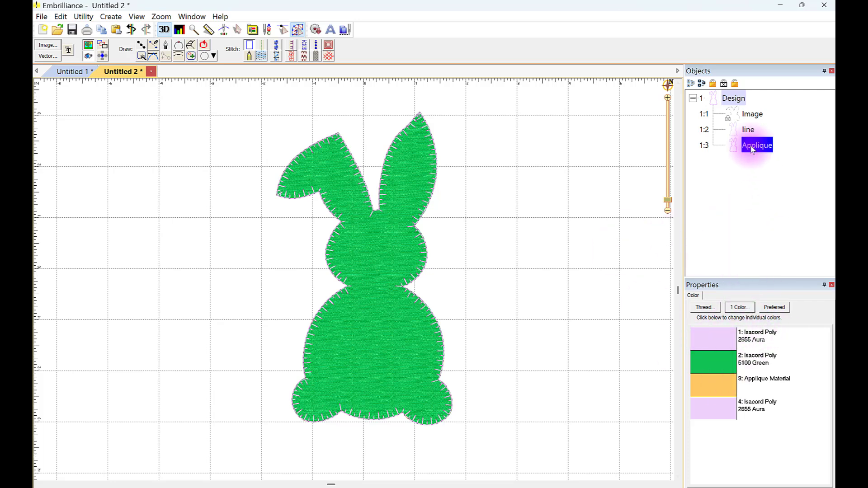
pyautogui.click(693, 296)
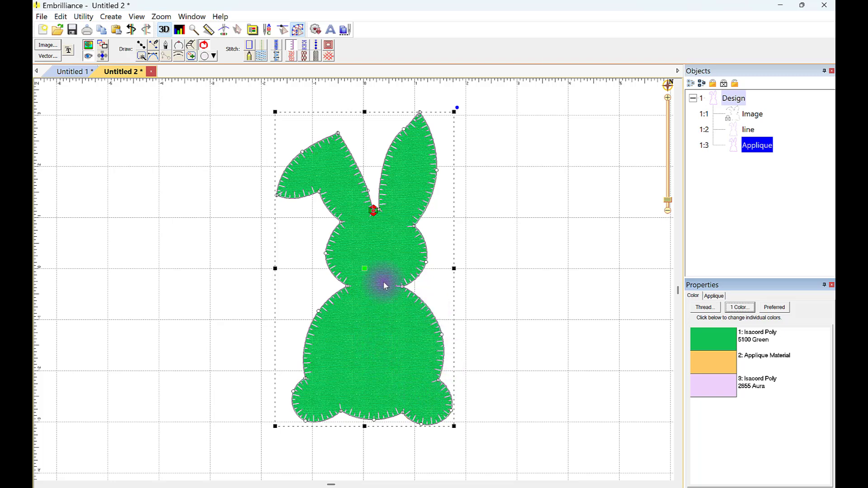
pyautogui.doubleClick(712, 342)
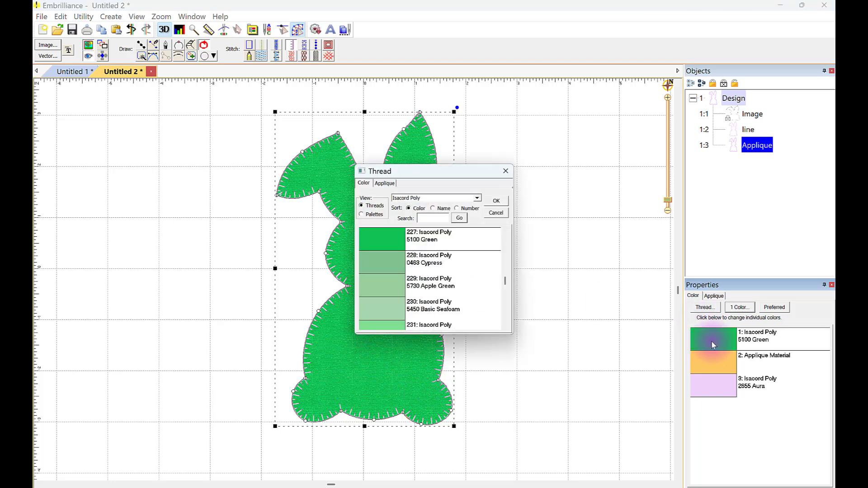
pyautogui.click(385, 184)
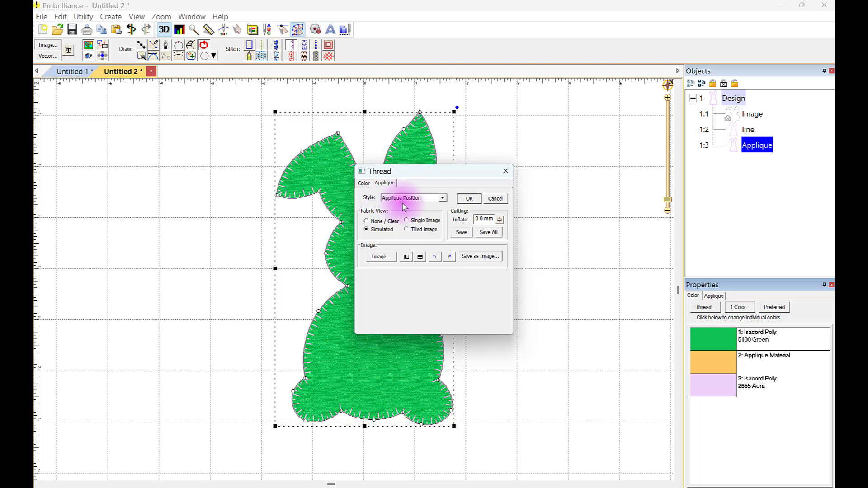
pyautogui.click(444, 199)
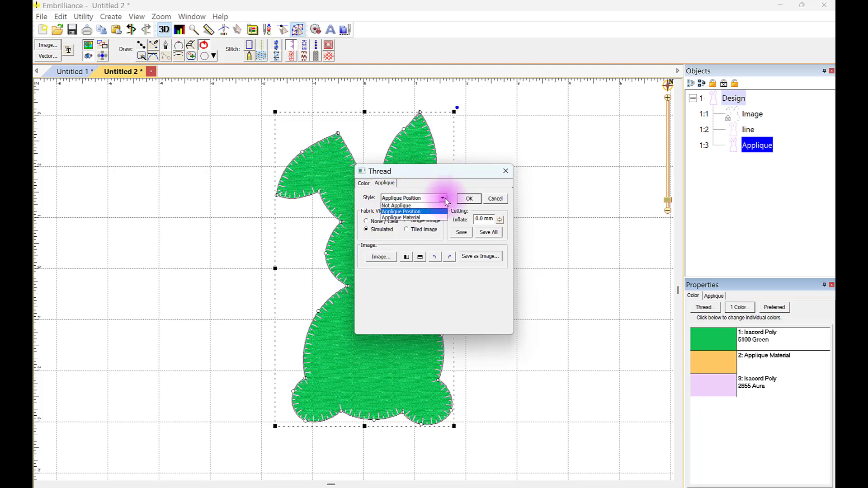
pyautogui.click(415, 212)
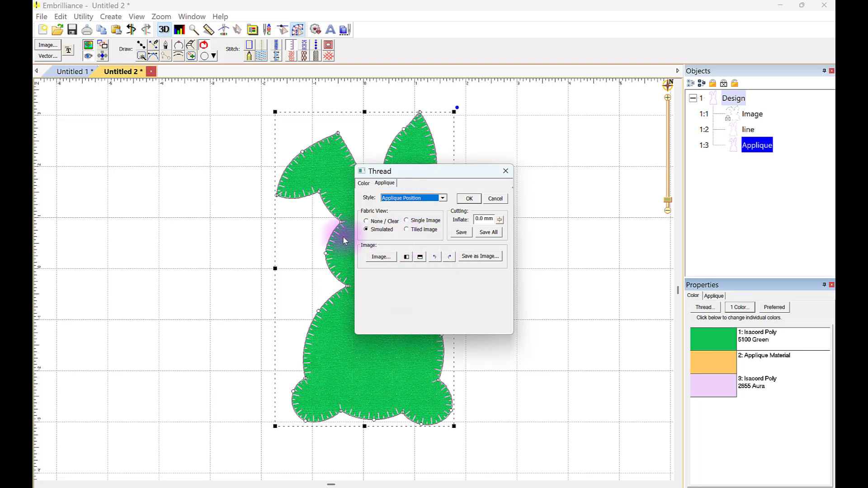
pyautogui.click(409, 229)
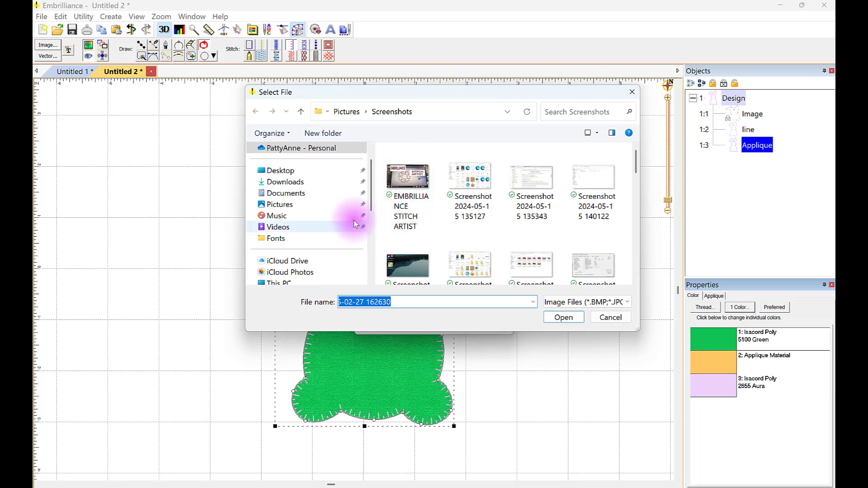
pyautogui.click(301, 205)
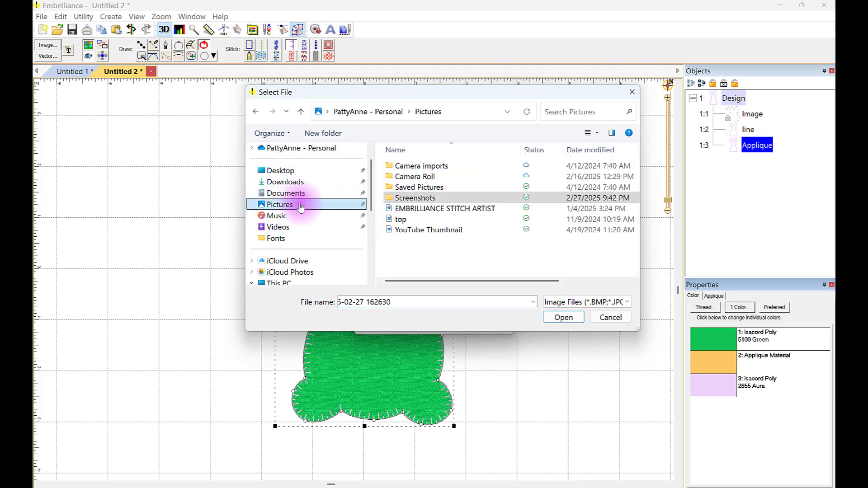
pyautogui.click(420, 196)
pyautogui.doubleClick(418, 199)
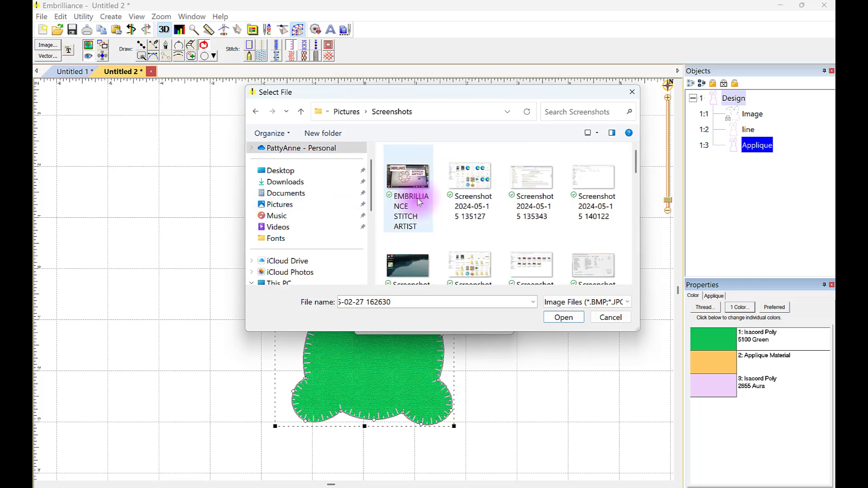
pyautogui.scroll(-5, 516, 226)
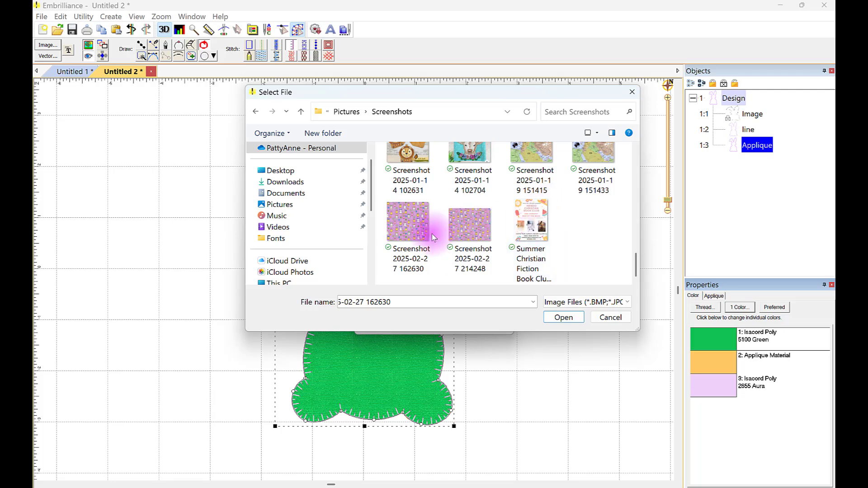
pyautogui.doubleClick(471, 236)
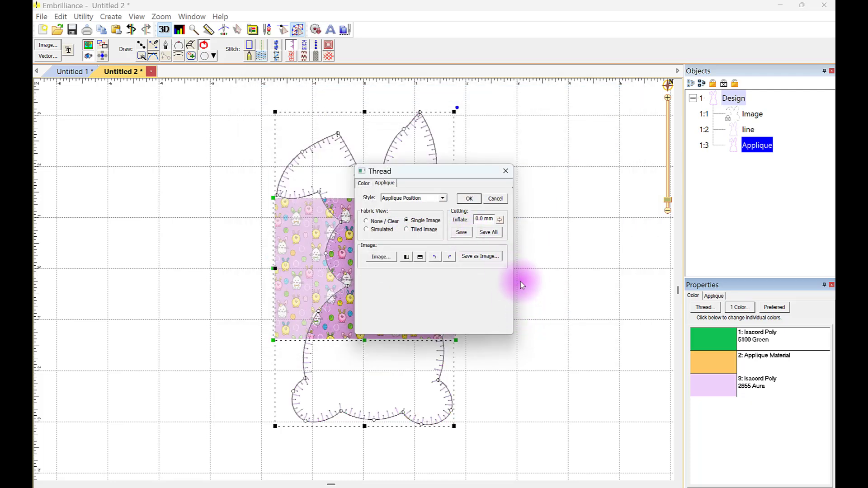
# - Set the appliqué's fabric view to Tiled Image, apply the setting, and deselect the appliqué
pyautogui.moveTo(456, 174); pyautogui.dragTo(676, 154)
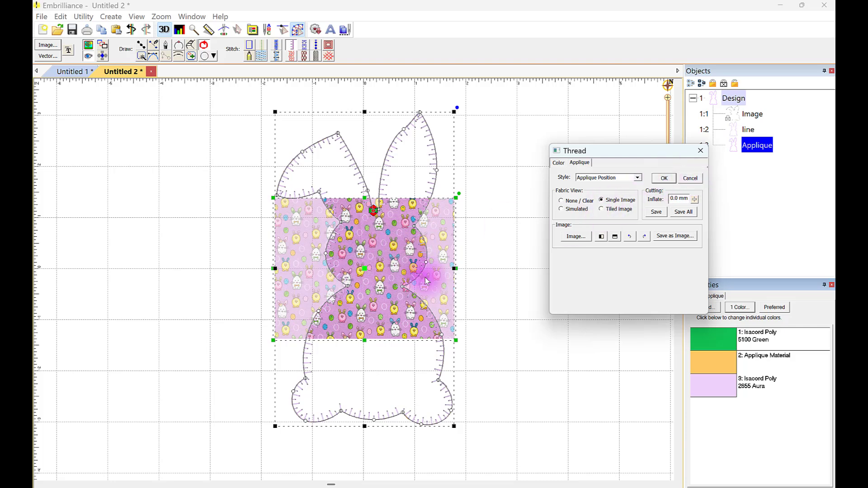
pyautogui.click(601, 210)
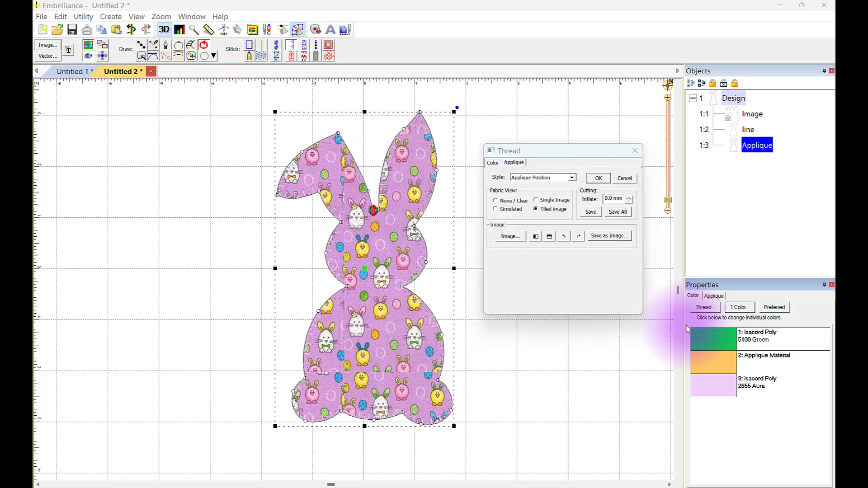
pyautogui.click(598, 179)
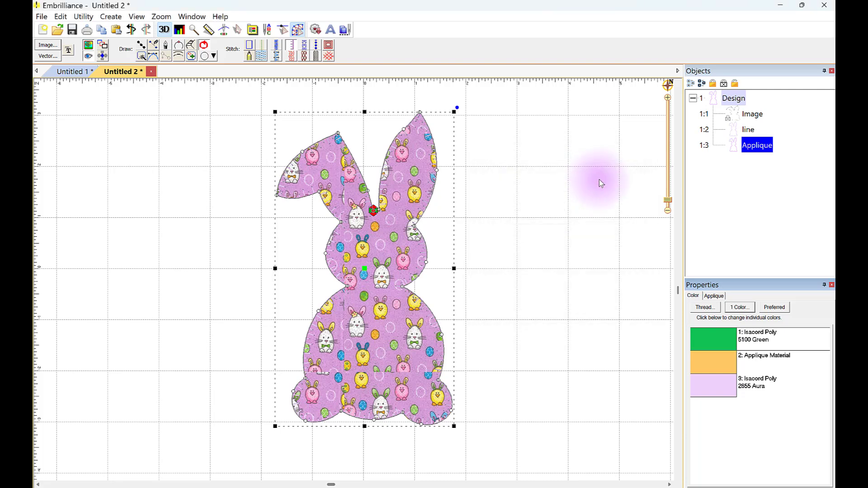
pyautogui.click(759, 196)
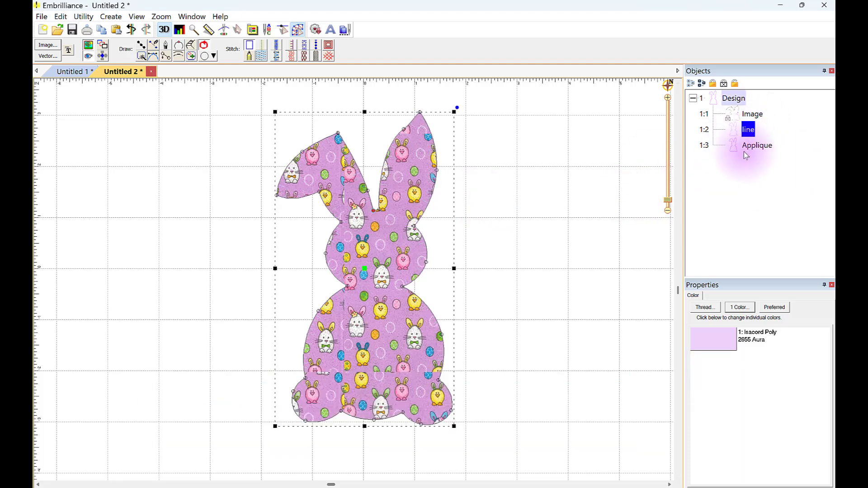
# - Move the bunny's line object to last in the stitching order, after the appliqué, and deselect it
pyautogui.rightClick(749, 132)
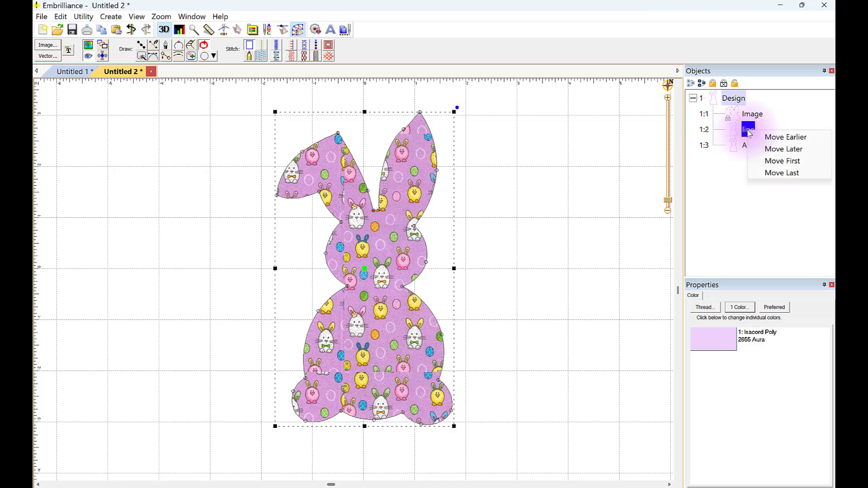
pyautogui.click(782, 174)
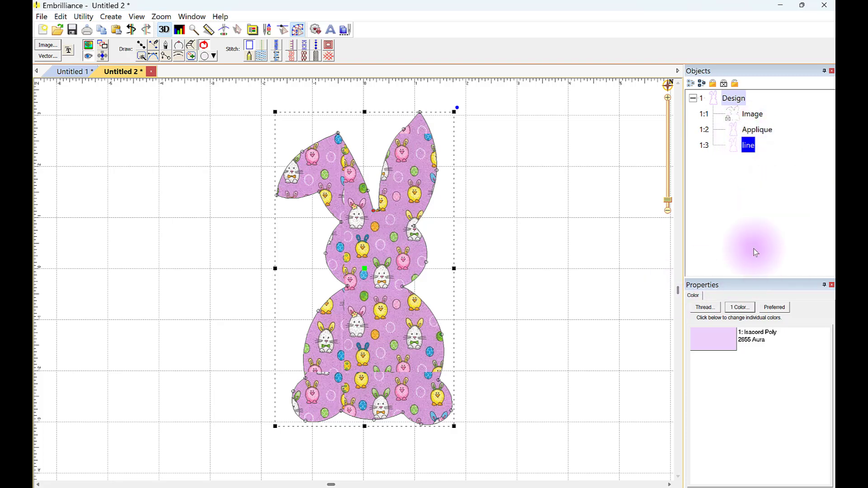
pyautogui.click(763, 222)
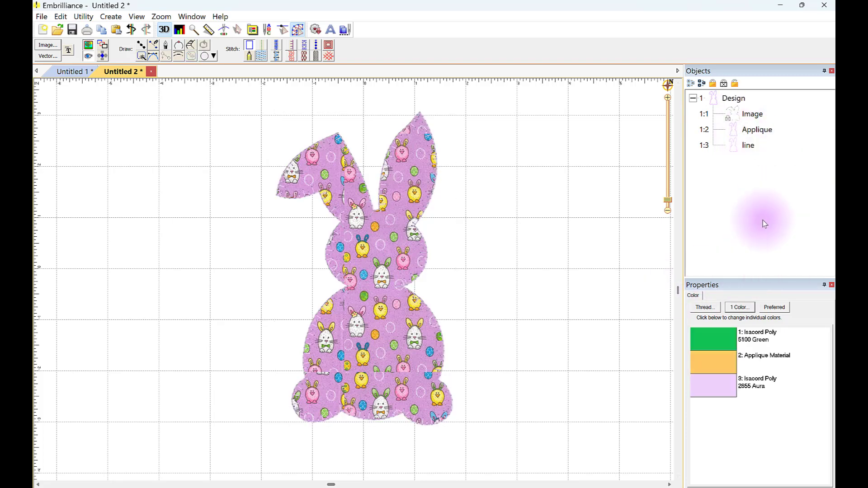
# - Convert the bunny's line object to contour stitching with the Echo outline outward style
pyautogui.click(749, 146)
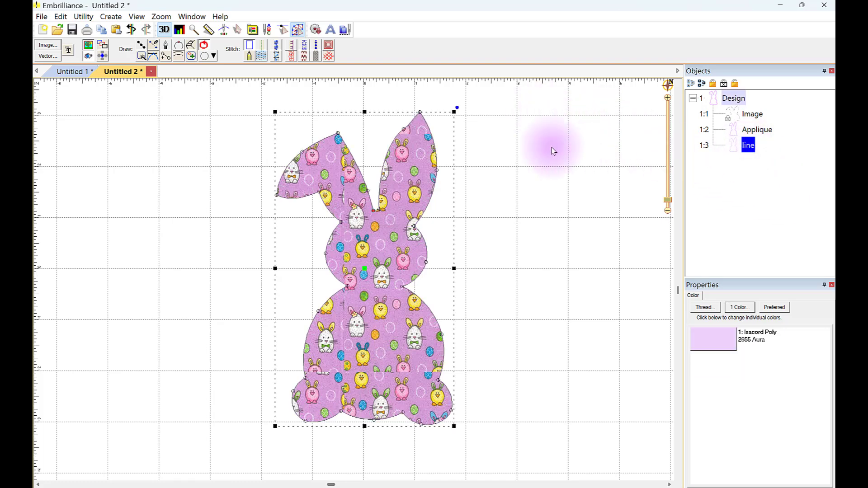
pyautogui.click(329, 46)
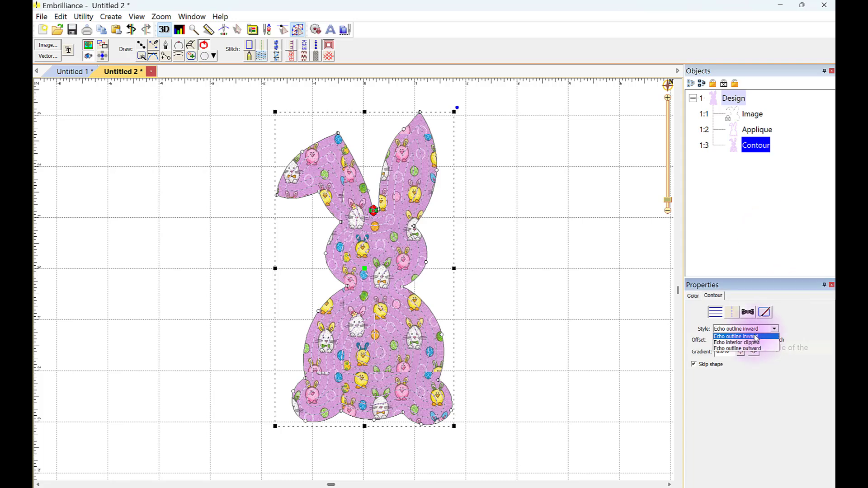
pyautogui.click(757, 349)
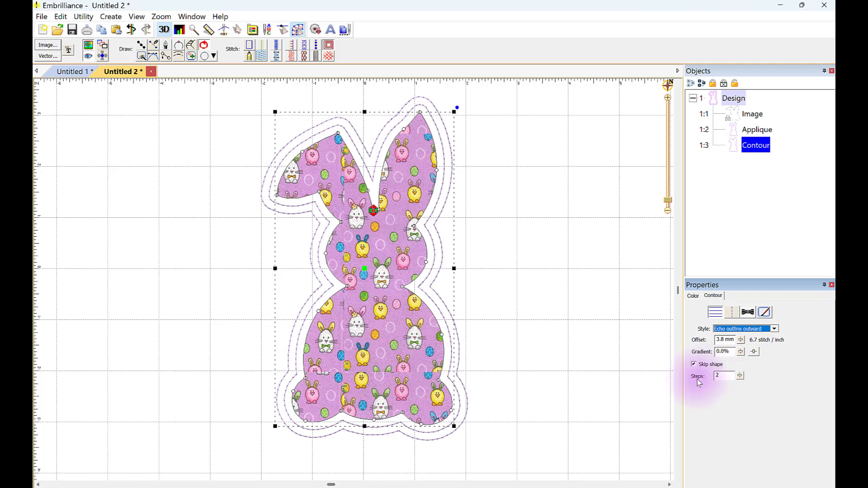
# - Try a 5.5 mm offset on the bunny's contour, then set the offset to 3.4 mm with 2 steps
pyautogui.moveTo(740, 375); pyautogui.dragTo(744, 404)
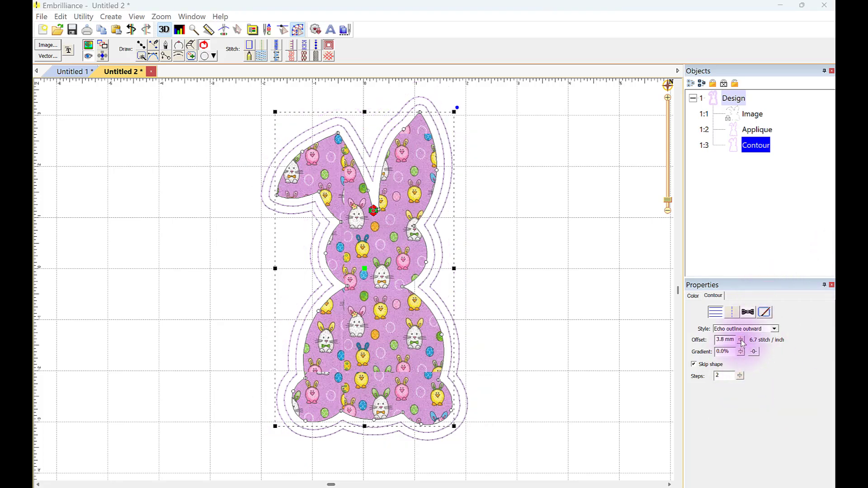
pyautogui.moveTo(743, 343); pyautogui.dragTo(744, 388)
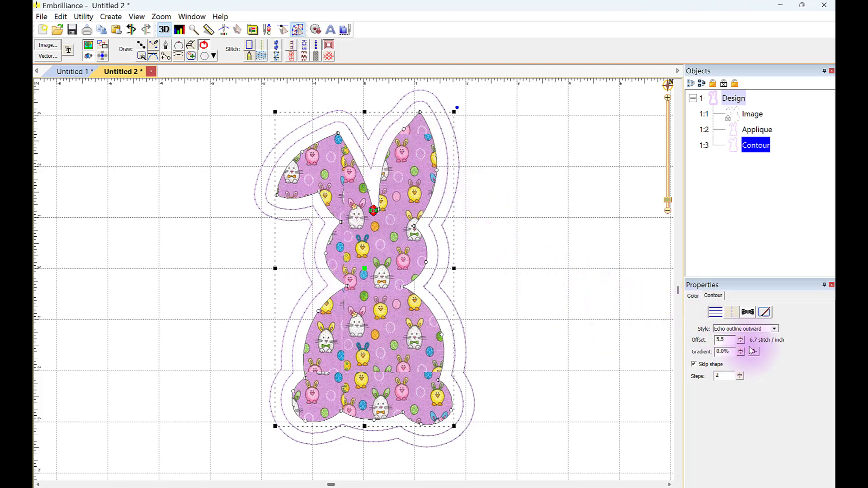
pyautogui.moveTo(743, 342); pyautogui.dragTo(745, 398)
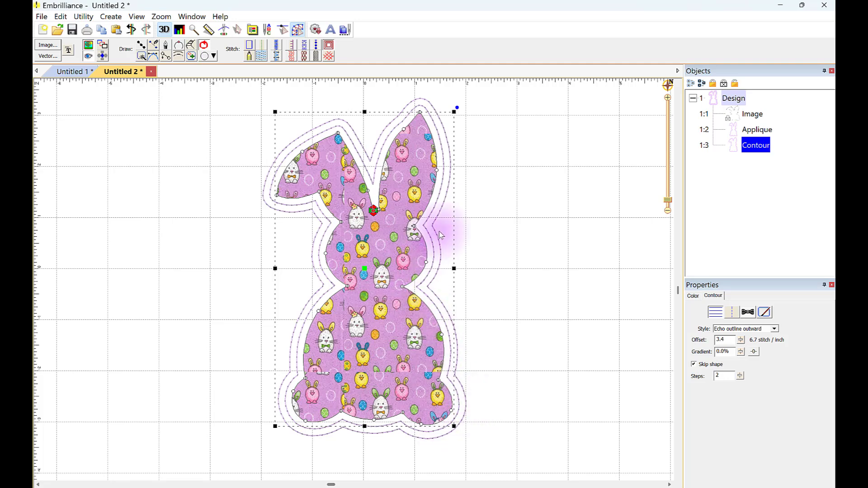
pyautogui.scroll(3, 465, 368)
pyautogui.scroll(-3, 459, 391)
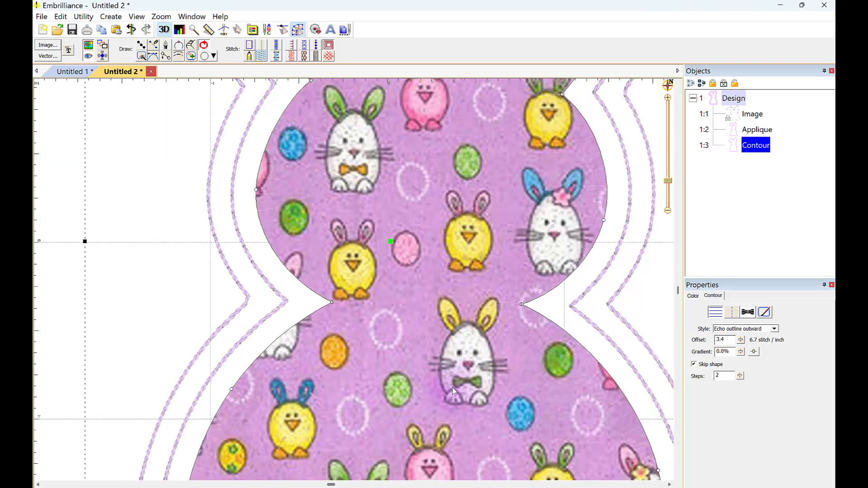
# - Turn off Skip shape to preview the contour along the bunny's own edge, then turn it back on
pyautogui.click(695, 365)
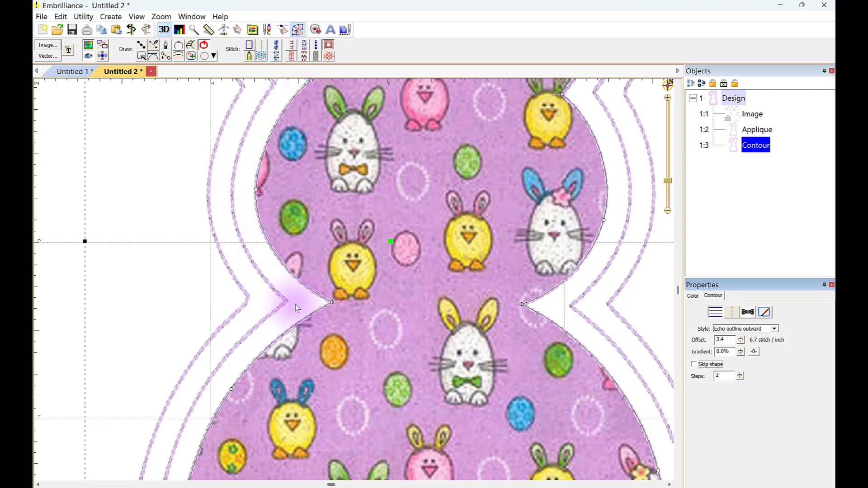
pyautogui.click(695, 364)
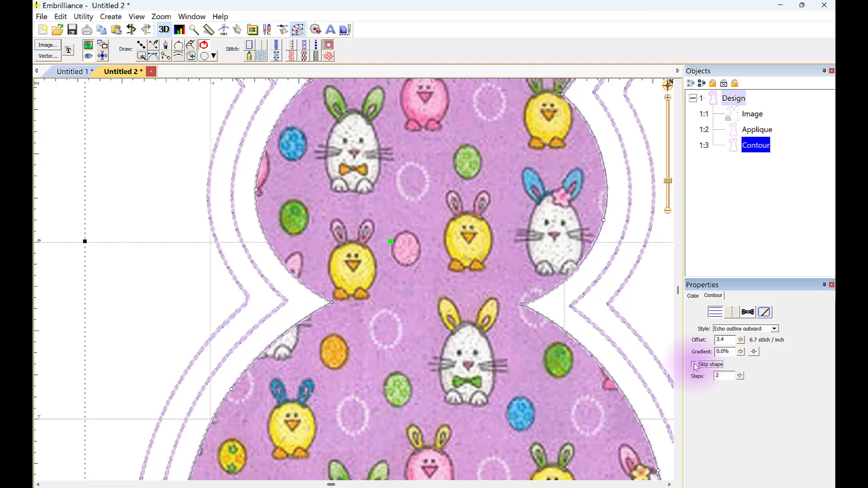
pyautogui.scroll(1, 548, 208)
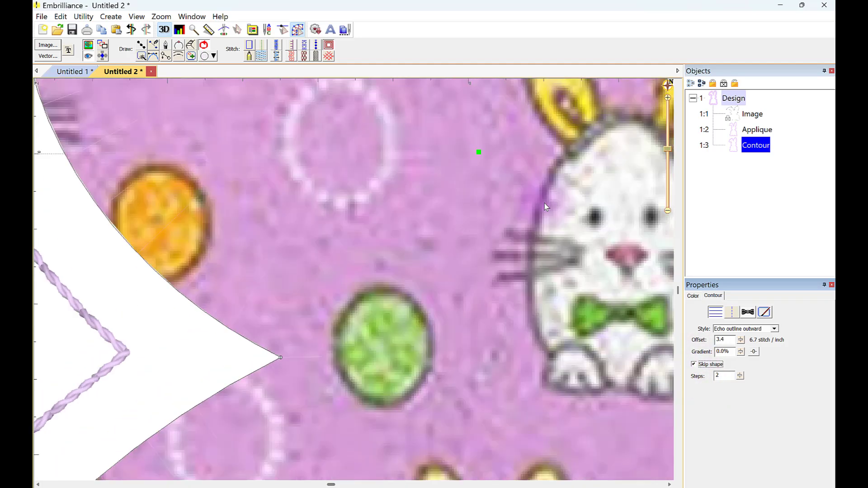
pyautogui.scroll(-3, 548, 207)
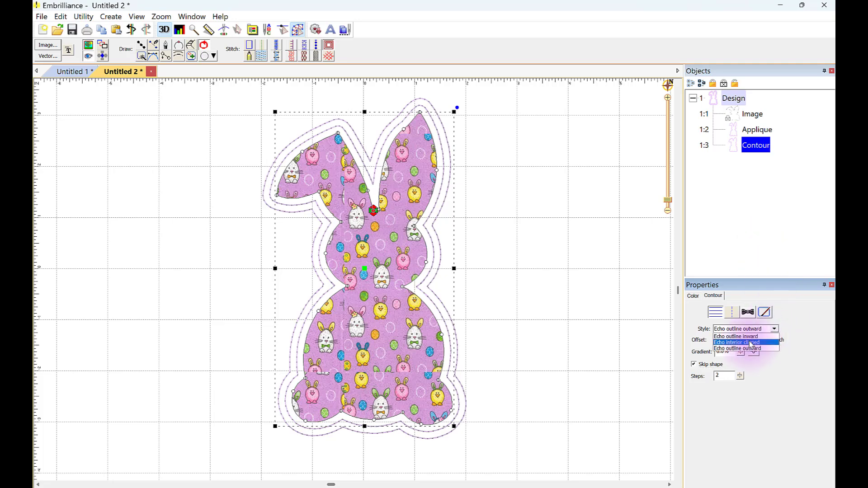
# - Preview the Echo outline inward style inside the bunny, then return the contour to Echo outline outward
pyautogui.click(751, 337)
pyautogui.scroll(5, 414, 255)
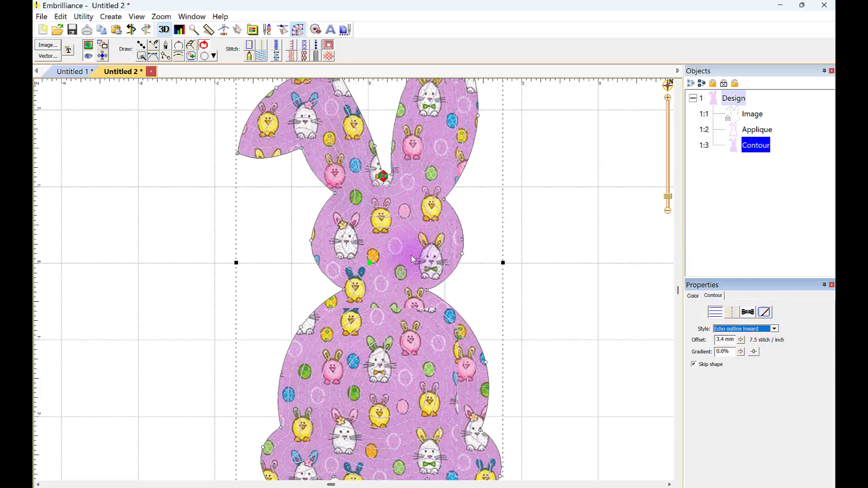
pyautogui.scroll(2, 412, 259)
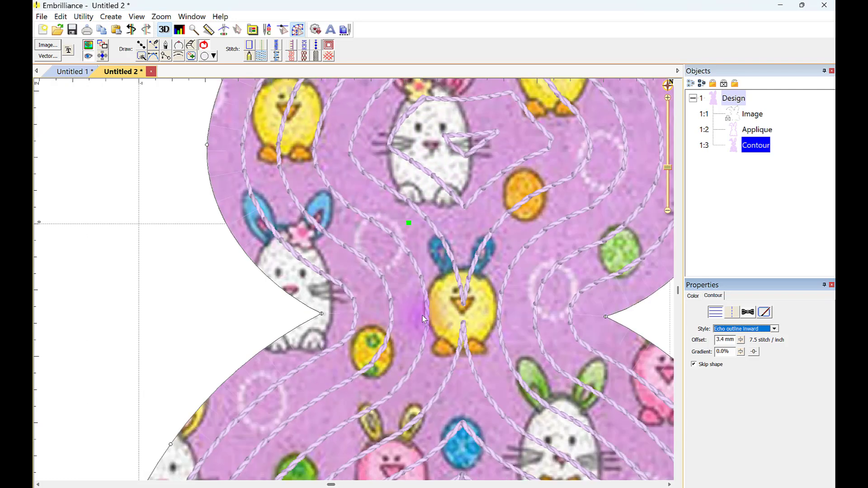
pyautogui.scroll(-5, 488, 226)
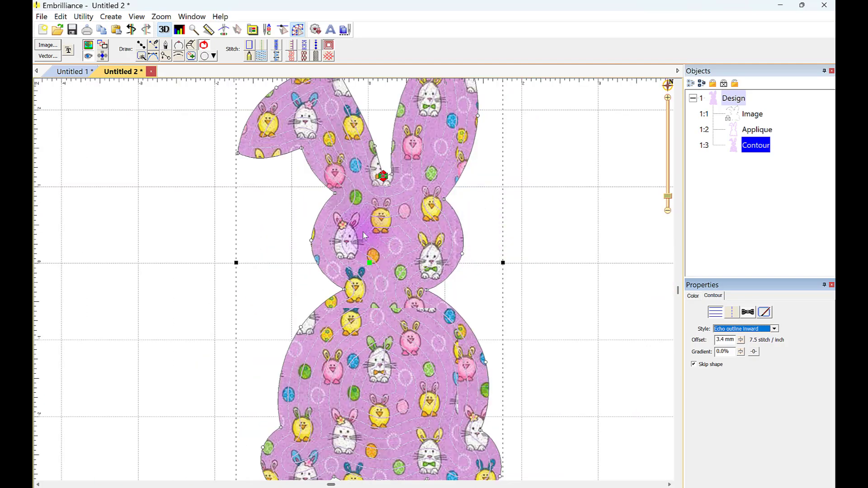
pyautogui.press('Down')
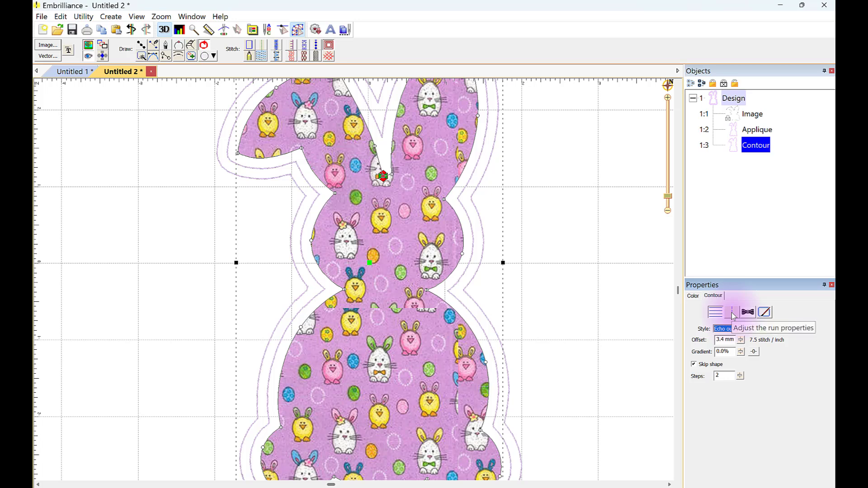
pyautogui.scroll(1, 630, 246)
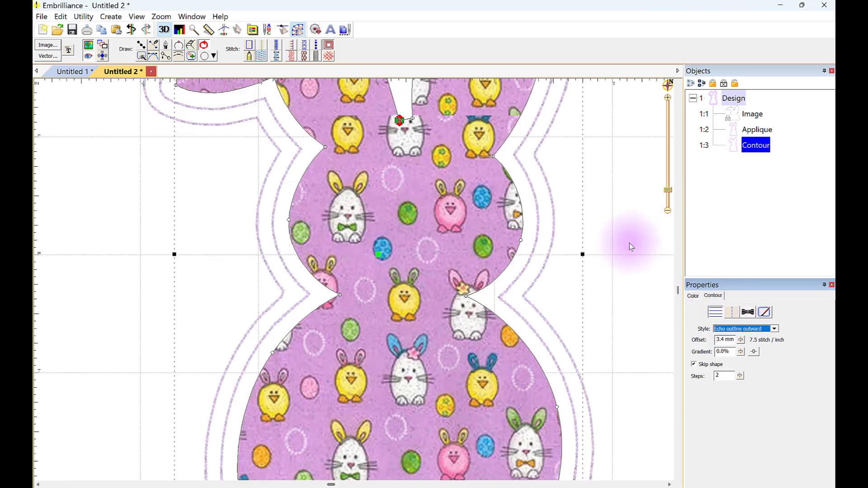
pyautogui.scroll(-1, 629, 246)
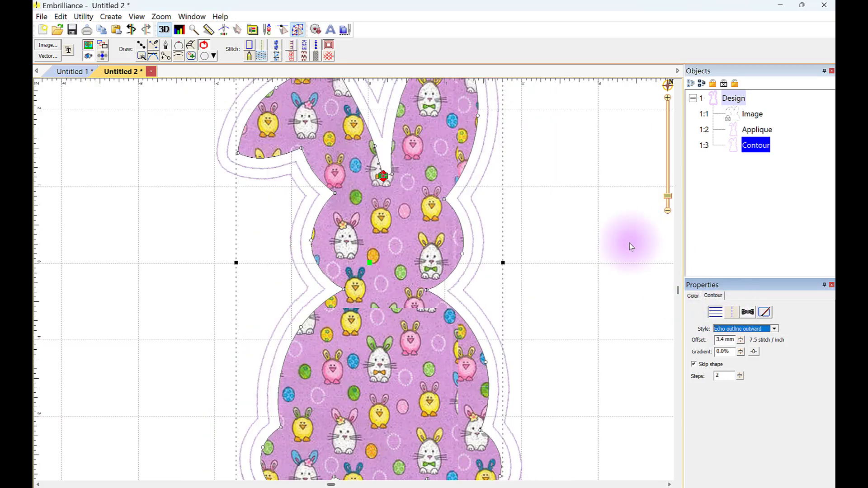
# - Try the Chain and Stem run types on the bunny's contour, then set its run type to Single
pyautogui.click(732, 312)
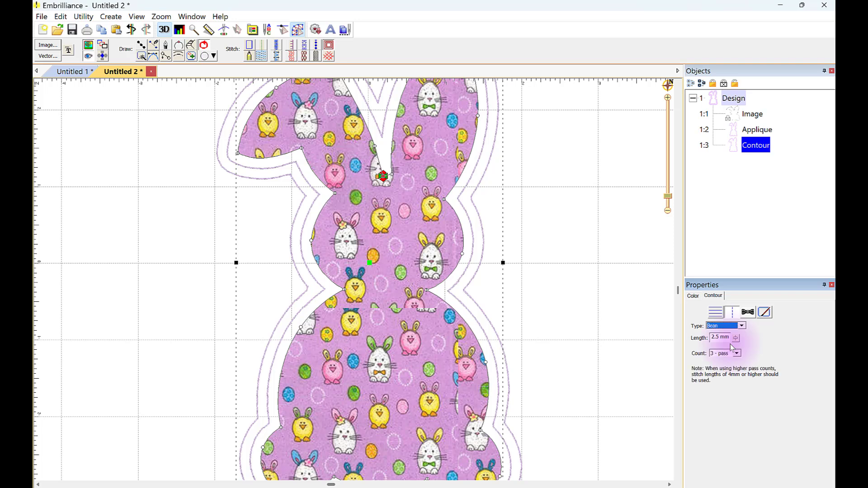
pyautogui.click(743, 327)
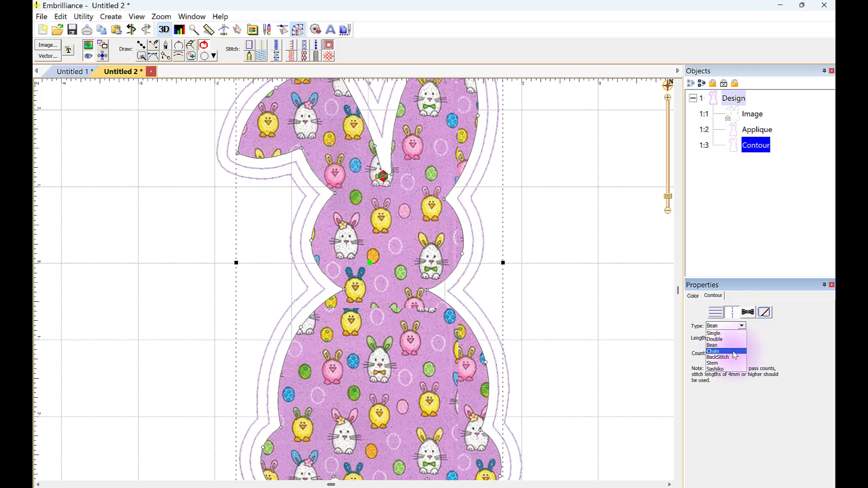
pyautogui.click(736, 355)
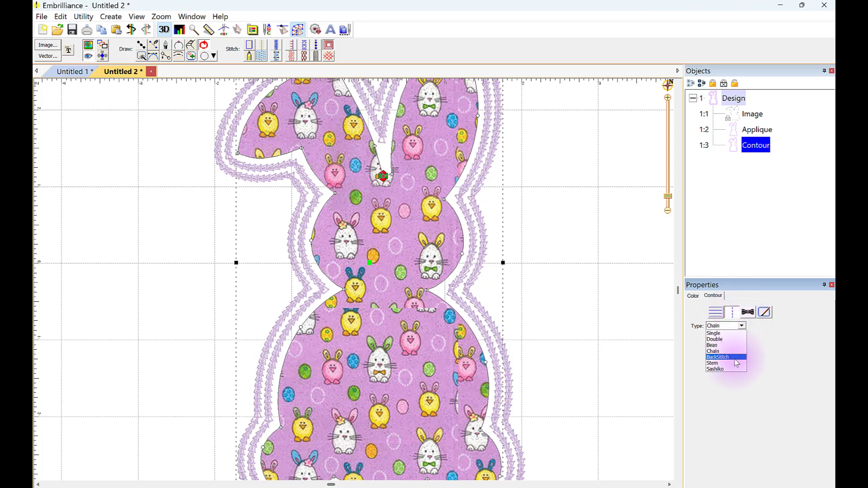
pyautogui.click(731, 363)
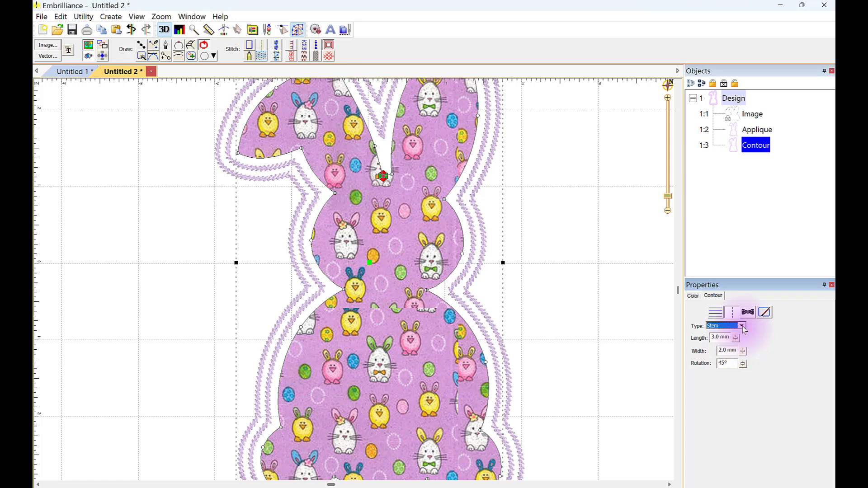
pyautogui.click(728, 333)
pyautogui.scroll(2, 601, 305)
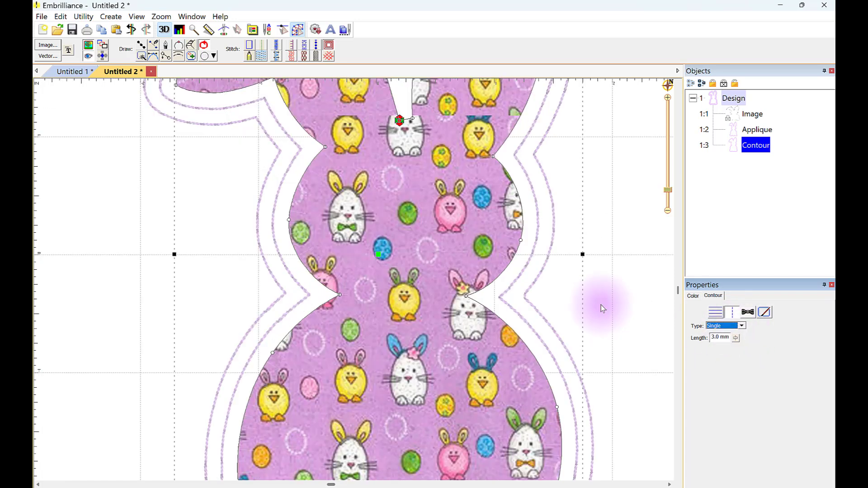
pyautogui.scroll(-4, 598, 306)
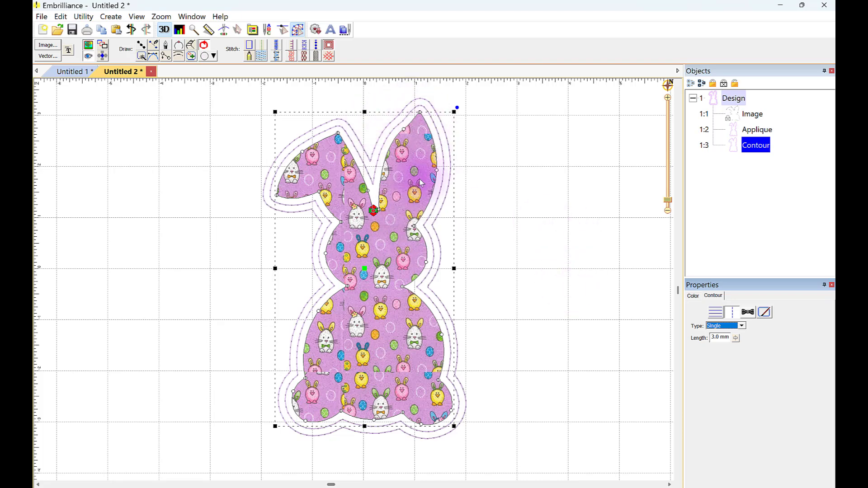
pyautogui.click(208, 57)
pyautogui.moveTo(475, 175)
pyautogui.mouseDown()
pyautogui.moveTo(577, 226)
pyautogui.moveTo(600, 286)
pyautogui.mouseUp()
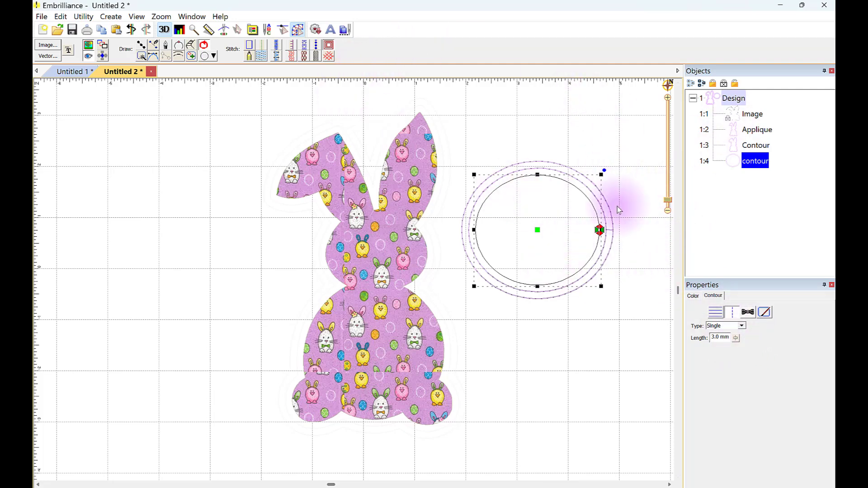
pyautogui.press('Delete')
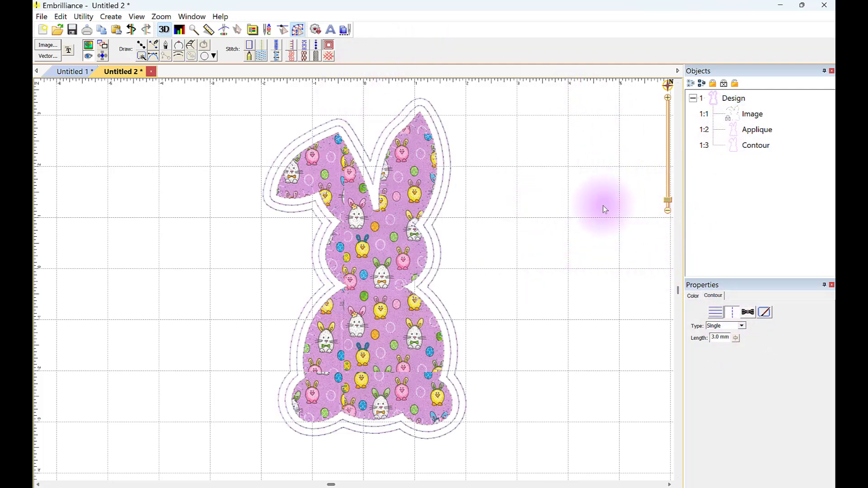
# - Draw a circle about 2.5 inches wide to the right of the bunny and convert it to Run stitching
pyautogui.click(208, 61)
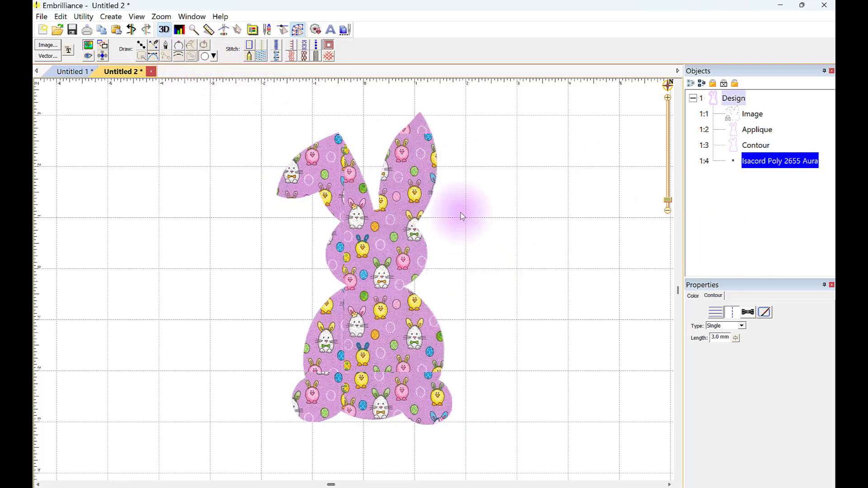
pyautogui.moveTo(468, 219); pyautogui.dragTo(594, 335)
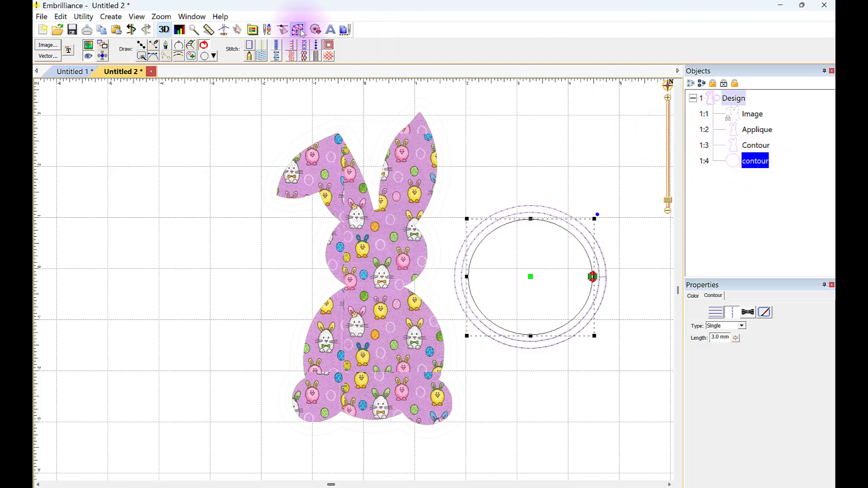
pyautogui.click(266, 46)
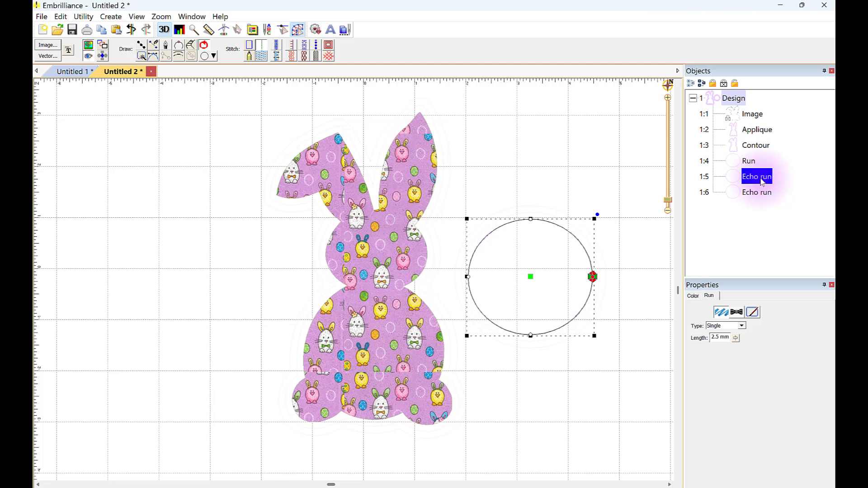
# - Delete the circle's two Echo run objects and convert its remaining Run object to Fill stitching
pyautogui.press('Delete')
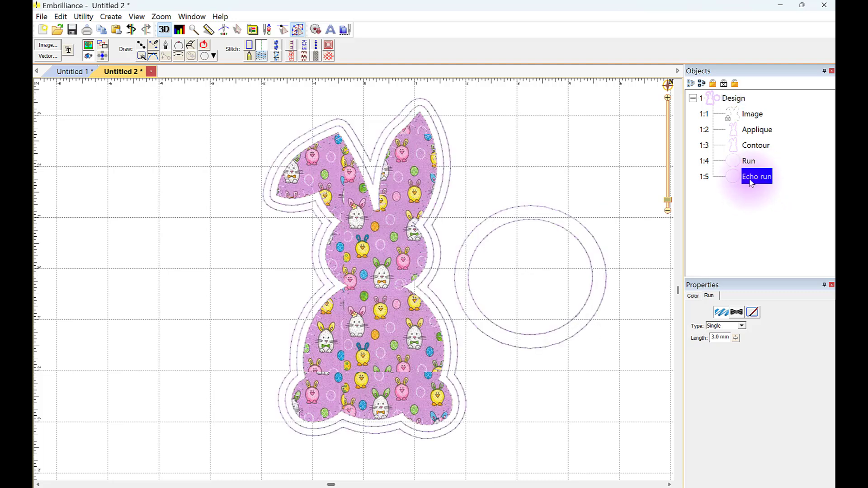
pyautogui.press('Delete')
pyautogui.click(749, 161)
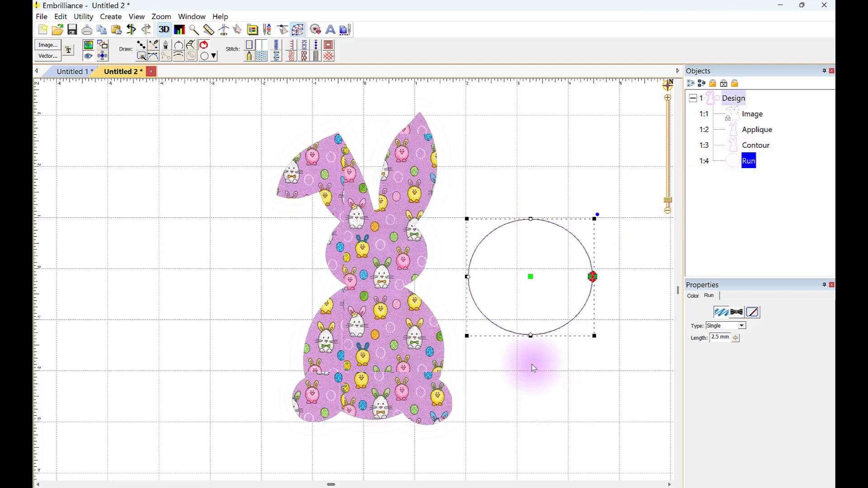
pyautogui.click(261, 56)
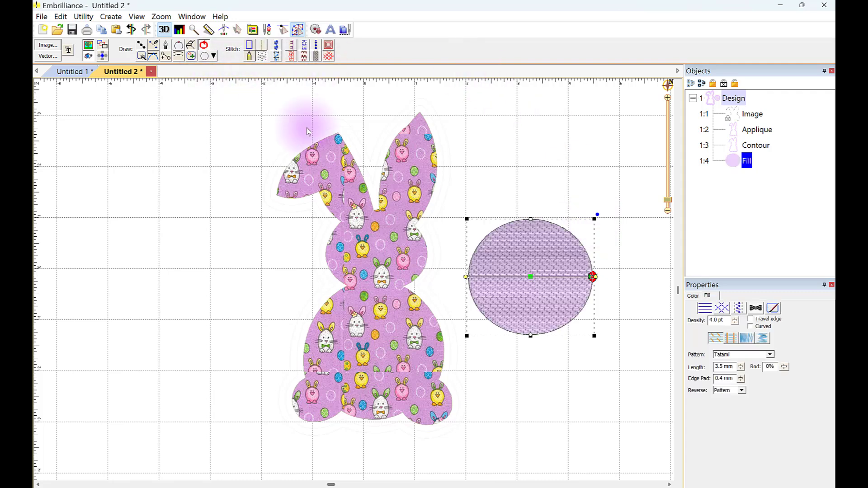
pyautogui.click(590, 409)
pyautogui.click(553, 319)
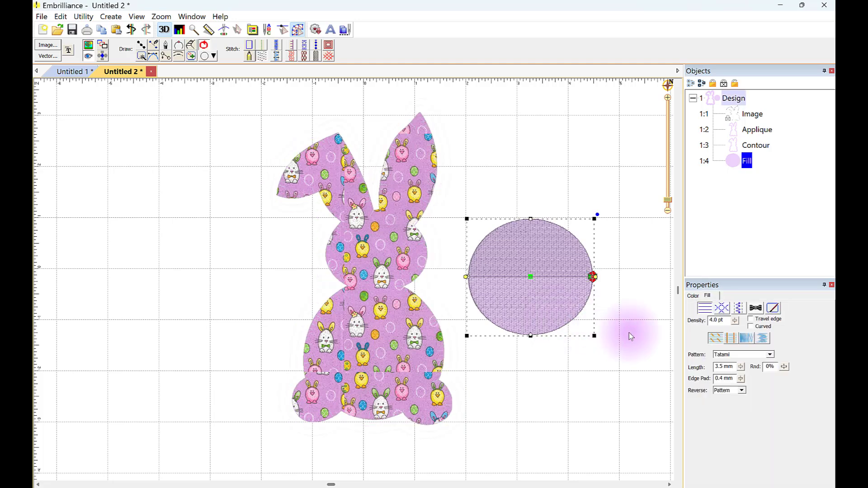
# - Convert the circle from Fill to Contour stitching and set its style to Echo outline inward
pyautogui.click(328, 46)
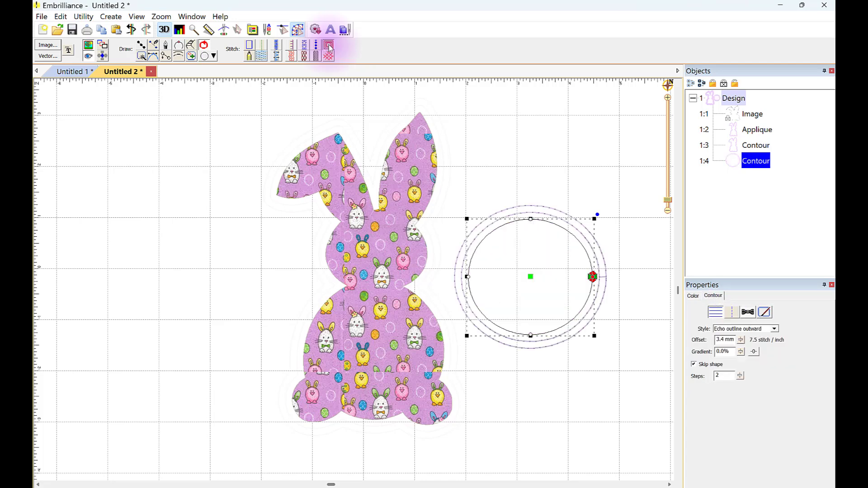
pyautogui.click(132, 30)
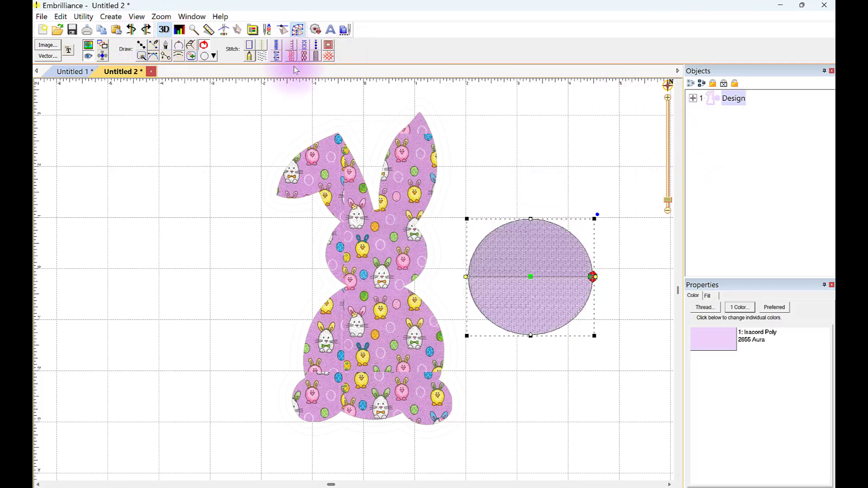
pyautogui.click(694, 98)
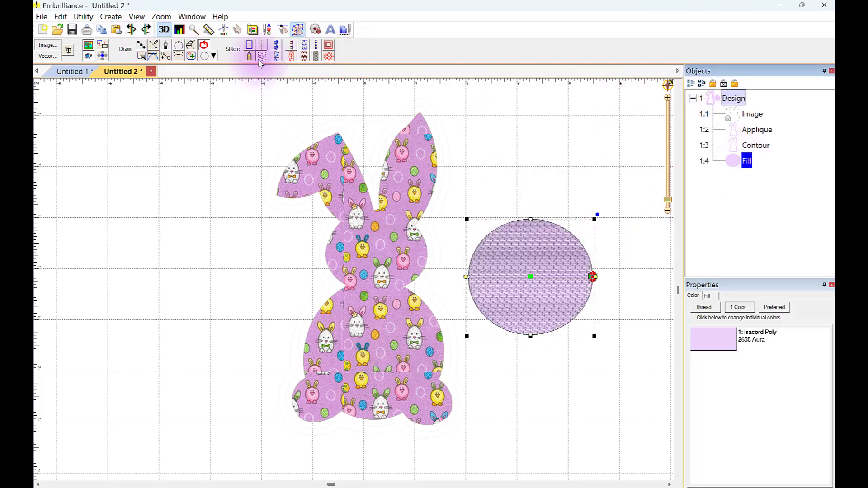
pyautogui.click(329, 45)
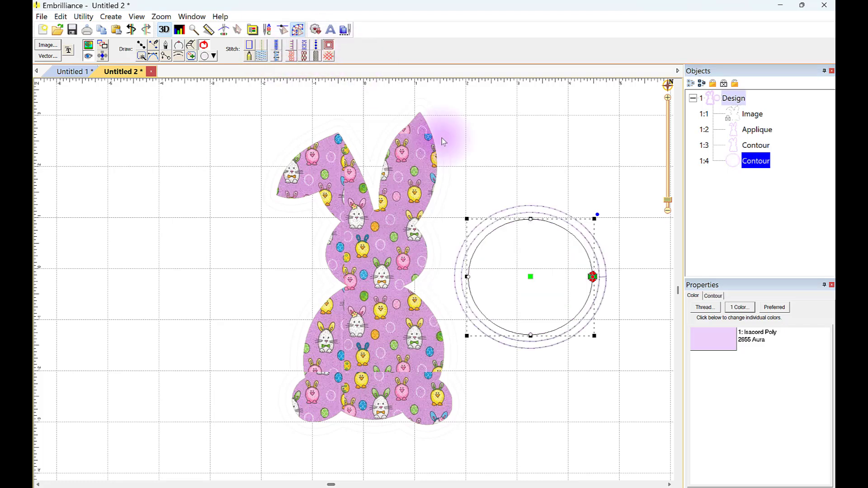
pyautogui.click(744, 162)
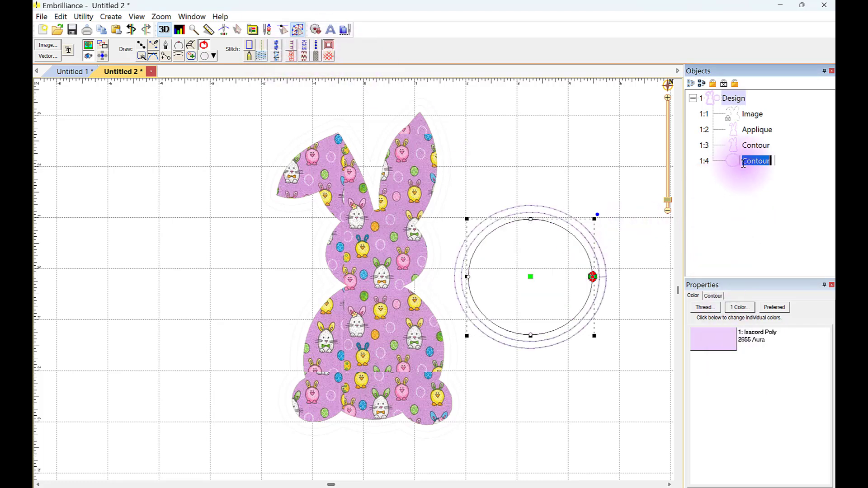
pyautogui.press('Return')
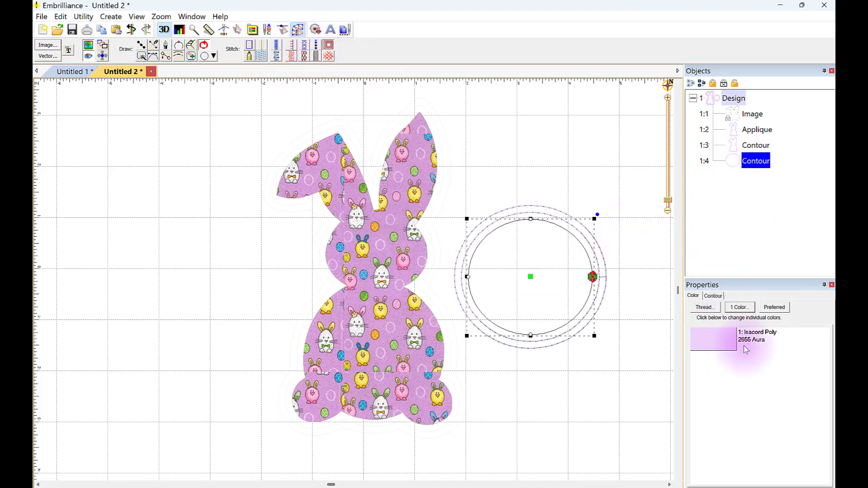
pyautogui.click(715, 298)
pyautogui.click(775, 330)
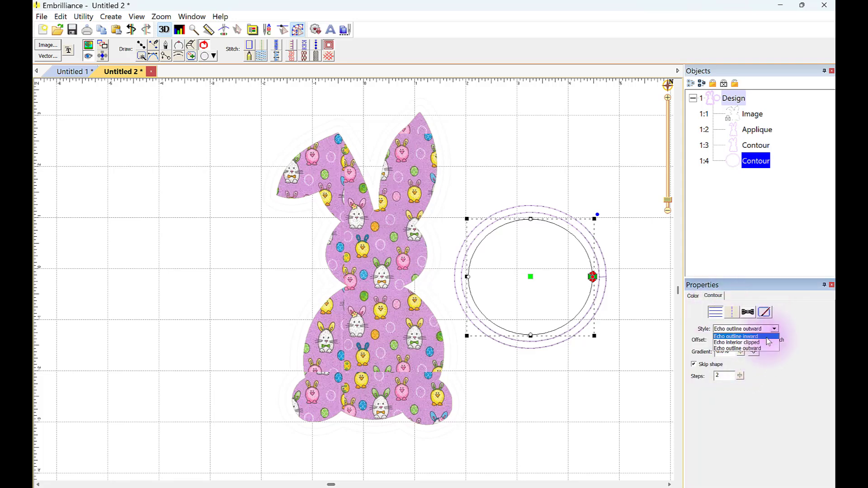
pyautogui.click(769, 342)
pyautogui.click(615, 311)
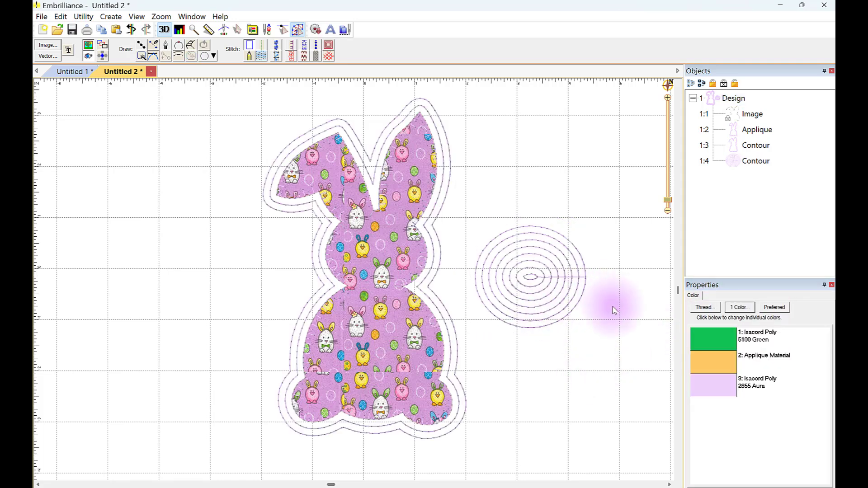
# - Convert the circle's inward contour back to Fill stitching and select the filled circle
pyautogui.click(563, 323)
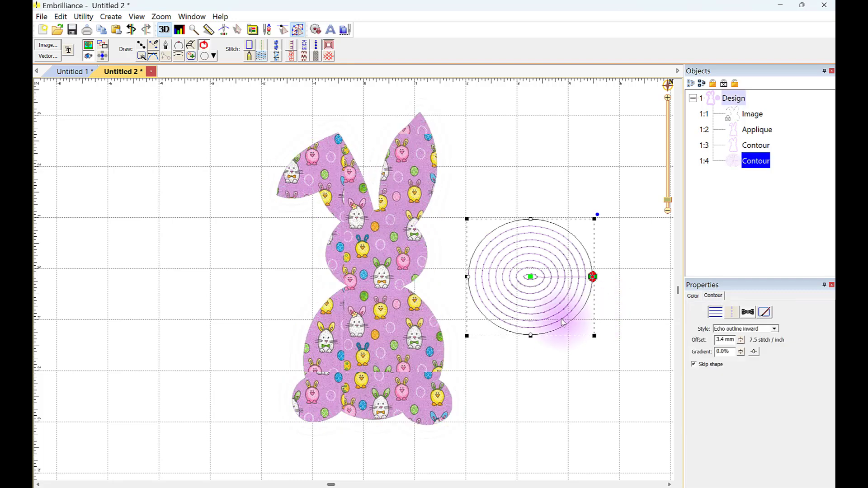
pyautogui.click(520, 394)
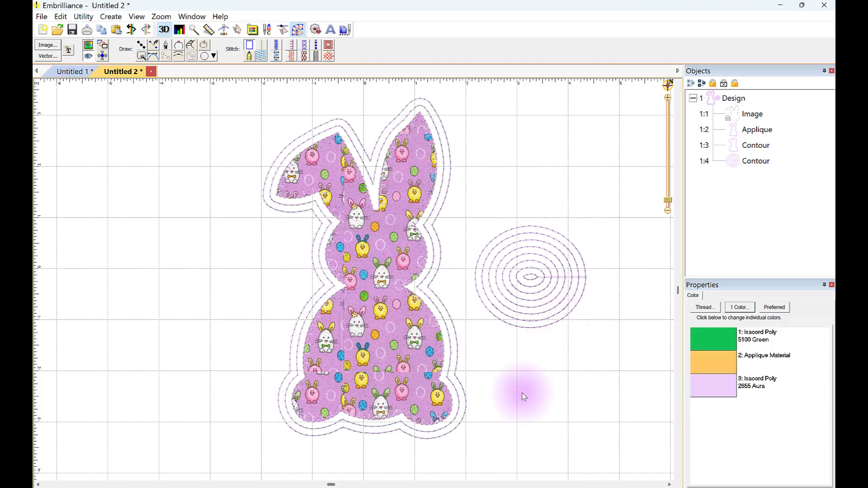
pyautogui.click(528, 229)
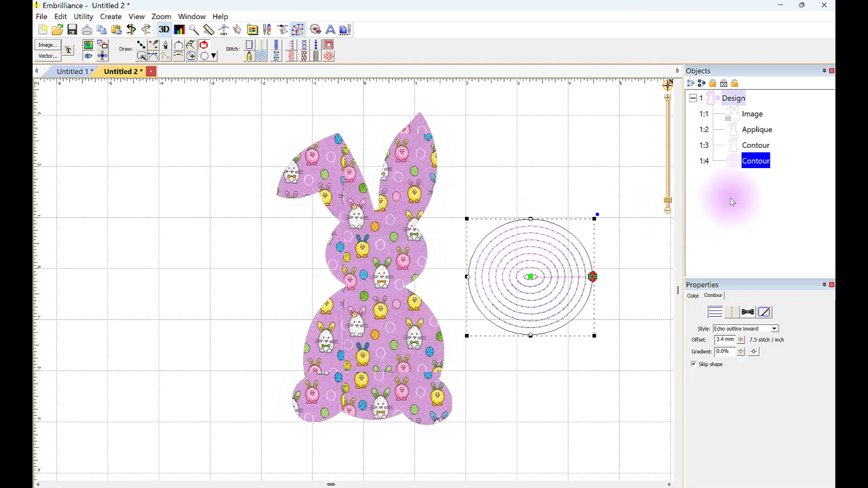
pyautogui.click(261, 57)
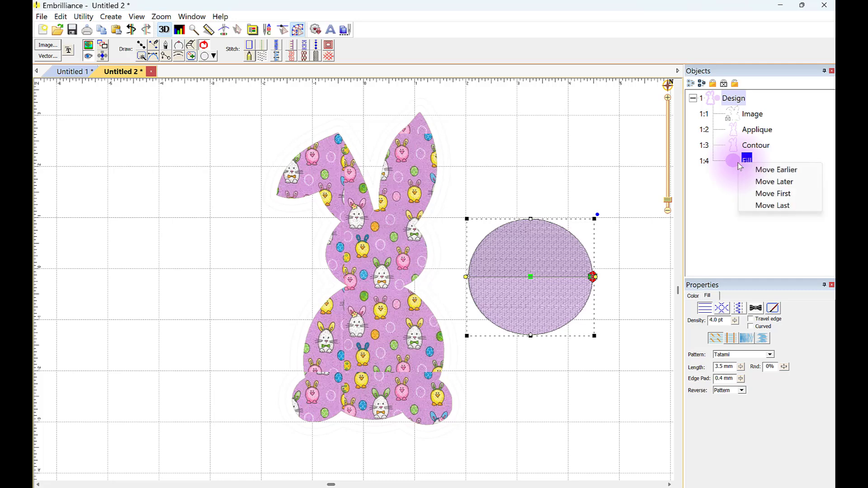
pyautogui.click(701, 203)
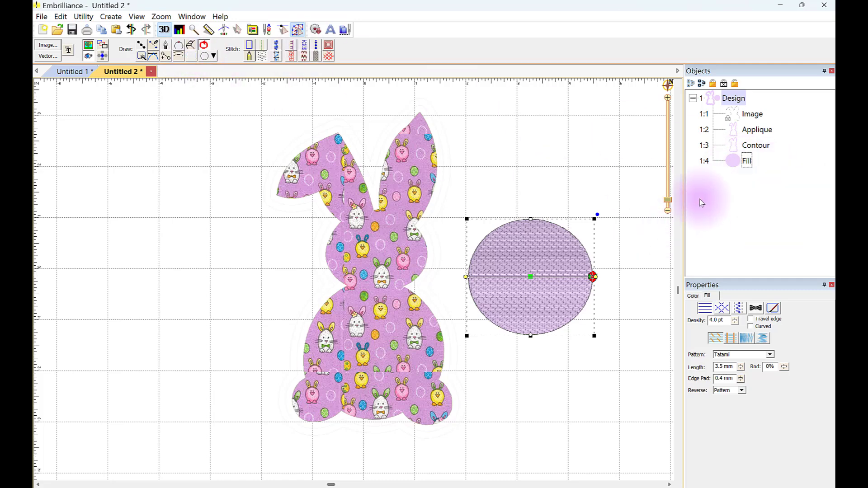
pyautogui.click(731, 161)
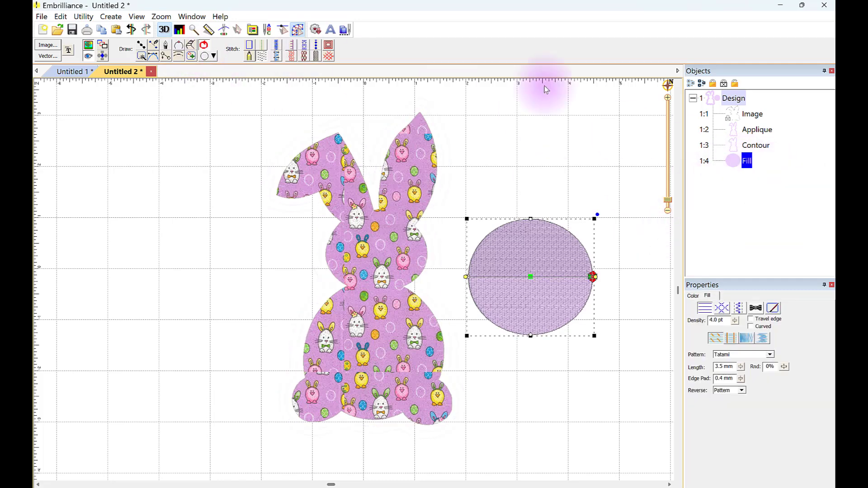
# - Duplicate the circle's Fill object in place by copying and pasting it
pyautogui.click(62, 17)
pyautogui.click(77, 64)
pyautogui.click(58, 17)
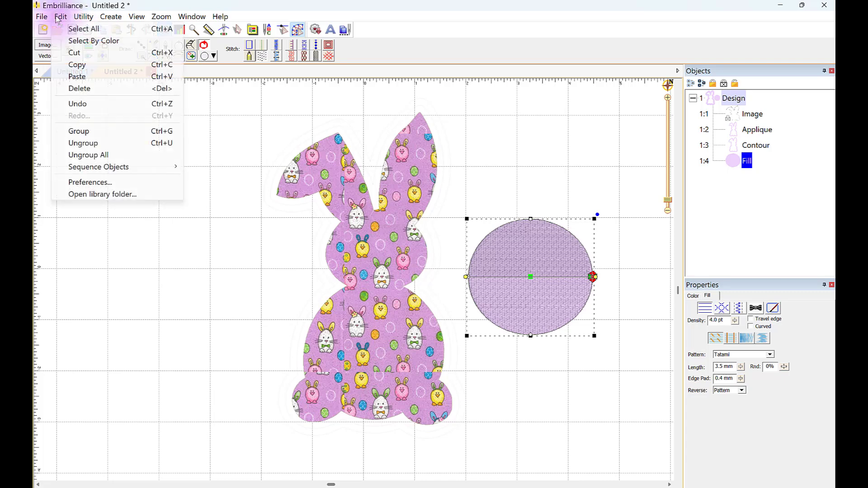
pyautogui.click(76, 77)
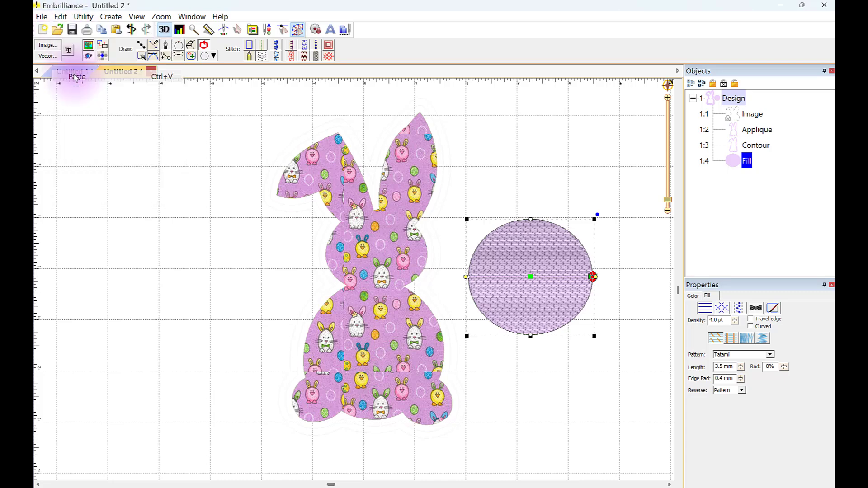
pyautogui.click(757, 225)
pyautogui.click(745, 176)
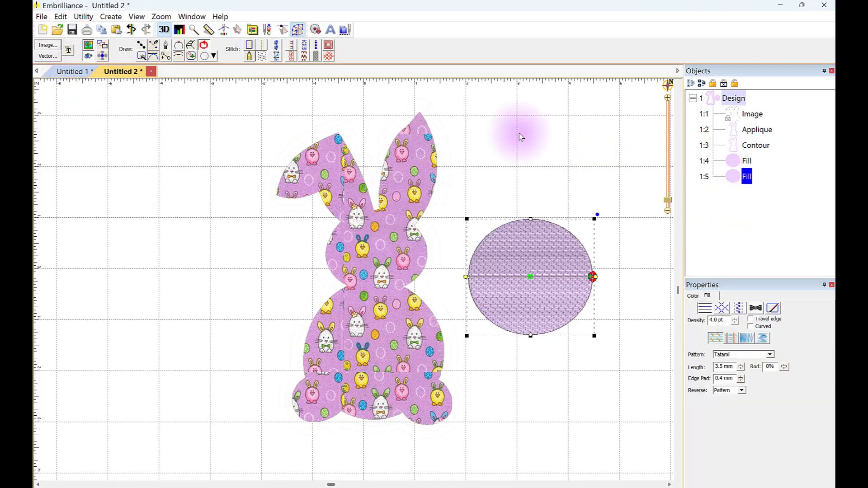
# - Convert the duplicate circle on top of the fill to Contour stitching
pyautogui.click(262, 57)
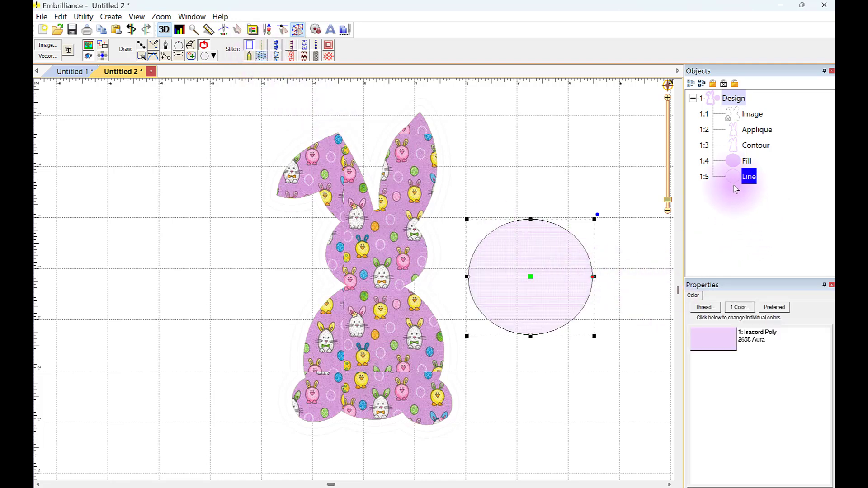
pyautogui.click(328, 46)
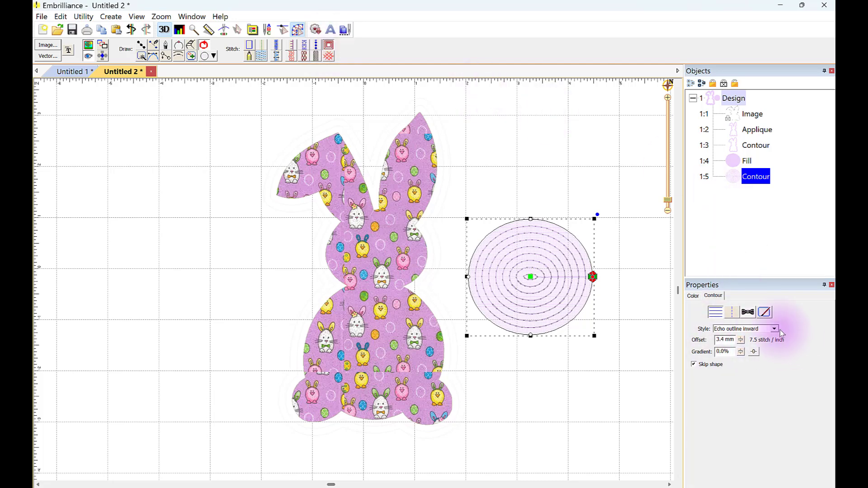
pyautogui.click(782, 252)
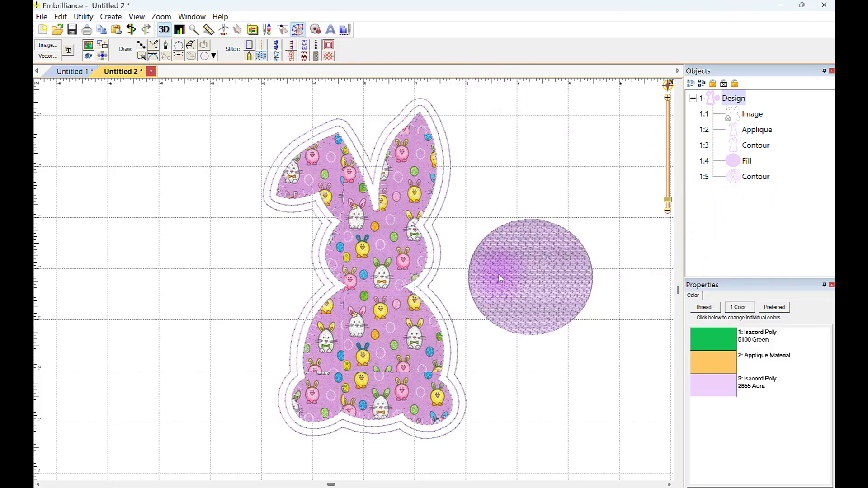
# - Set the thread color of the circle's contour to Isacord Poly 2640 Frosted Plum
pyautogui.scroll(4, 546, 330)
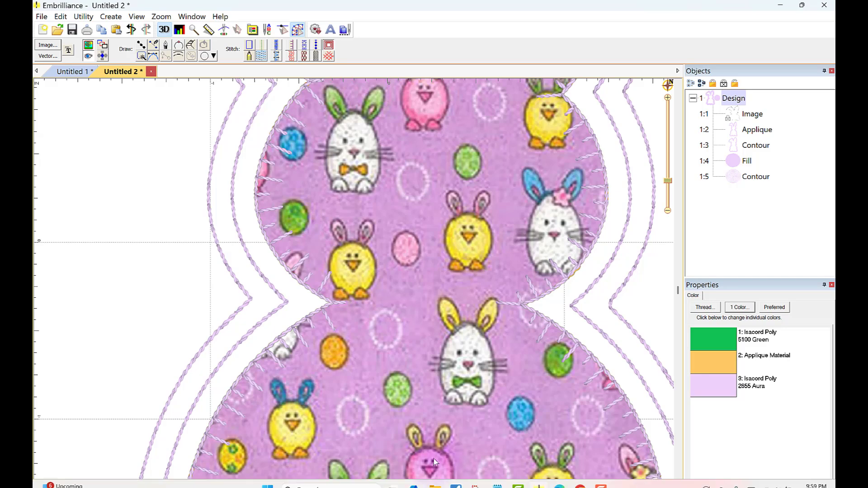
pyautogui.moveTo(564, 381); pyautogui.dragTo(78, 416)
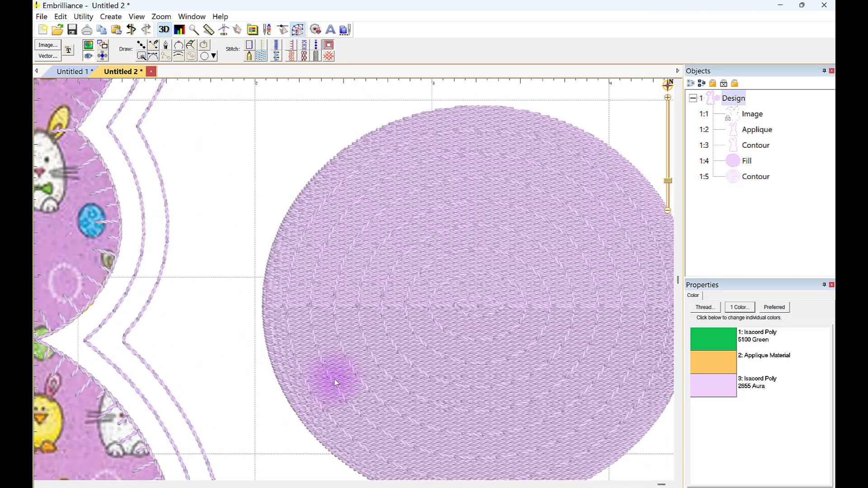
pyautogui.moveTo(409, 294); pyautogui.dragTo(318, 263)
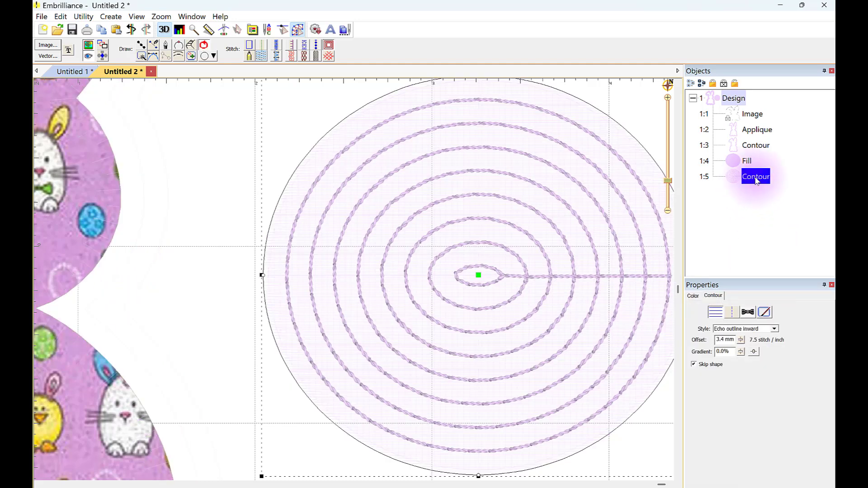
pyautogui.click(694, 296)
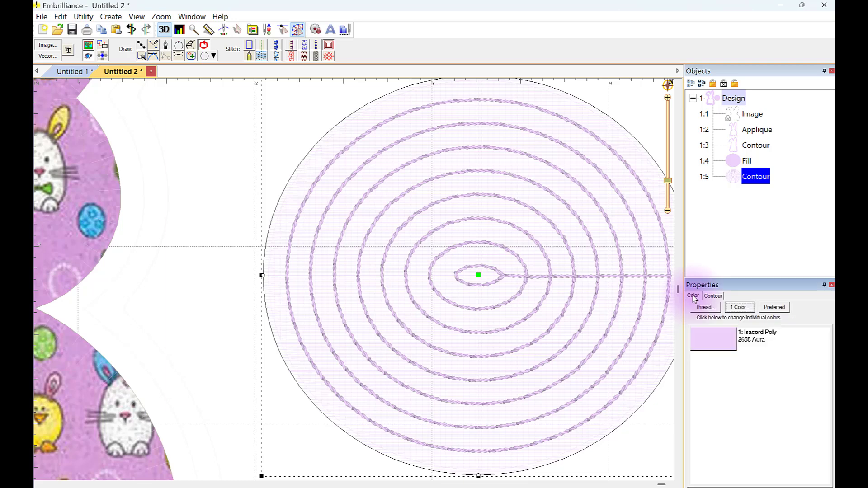
pyautogui.click(724, 339)
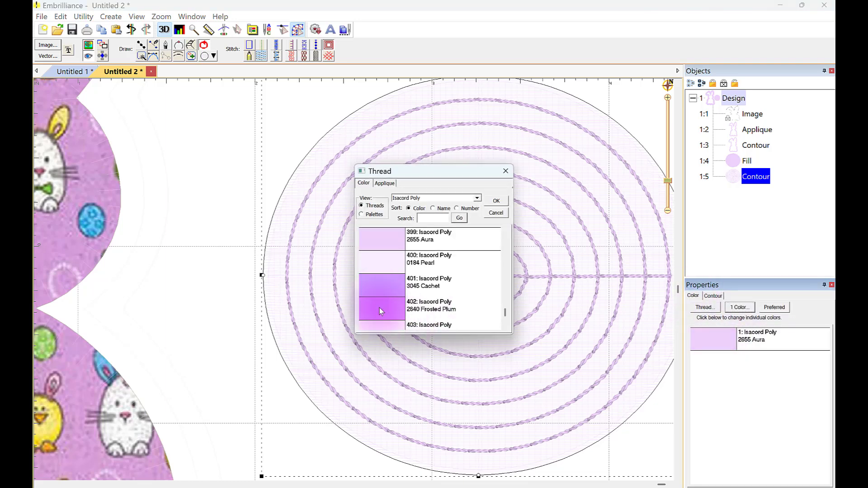
pyautogui.click(393, 309)
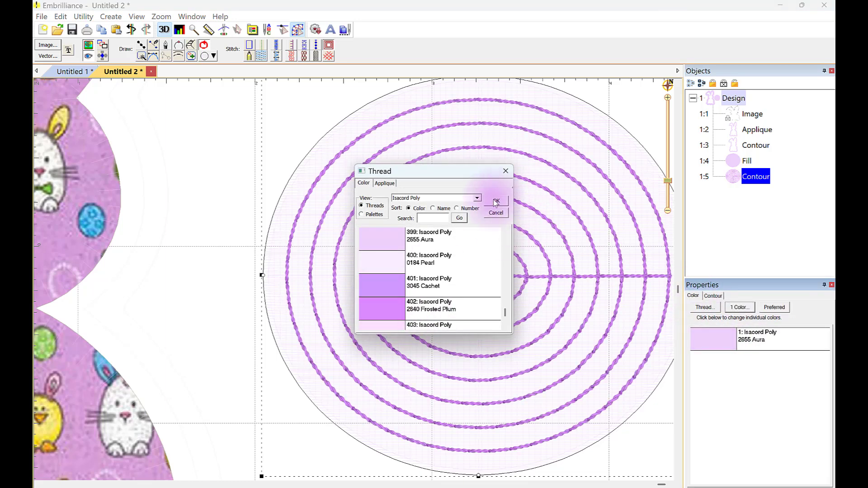
pyautogui.click(509, 173)
pyautogui.click(755, 210)
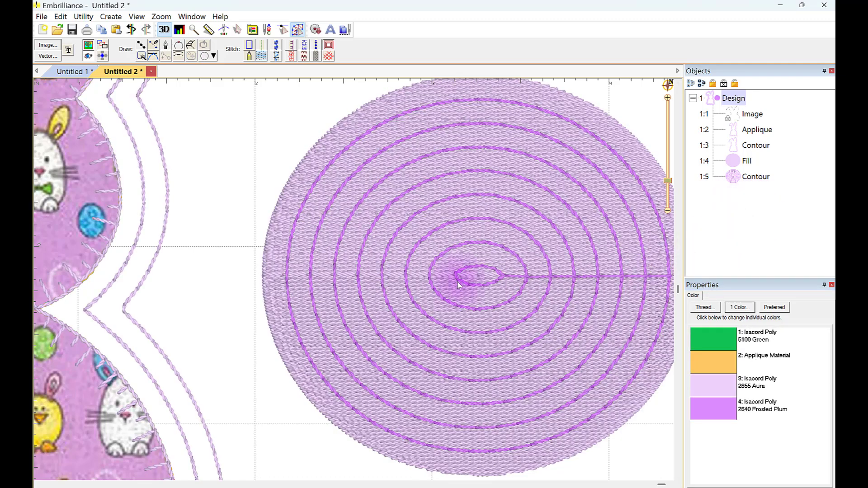
# - Delete both the Fill and Contour objects of the circle beside the bunny
pyautogui.scroll(-3, 442, 306)
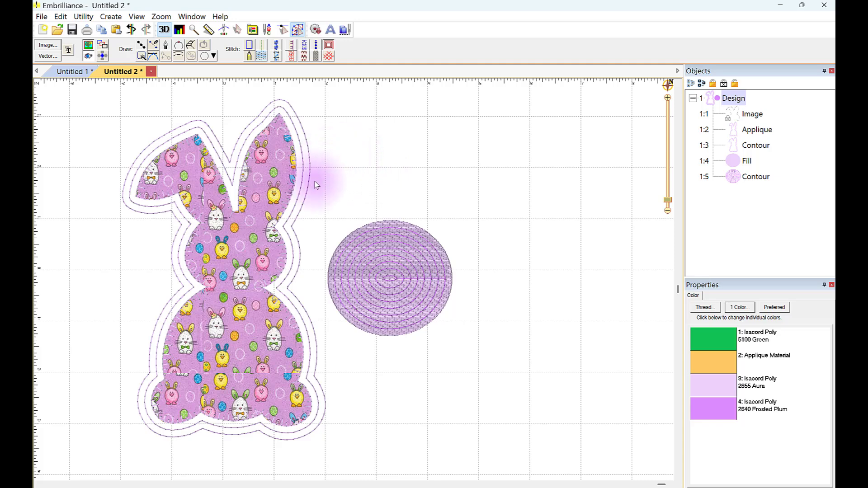
pyautogui.click(398, 254)
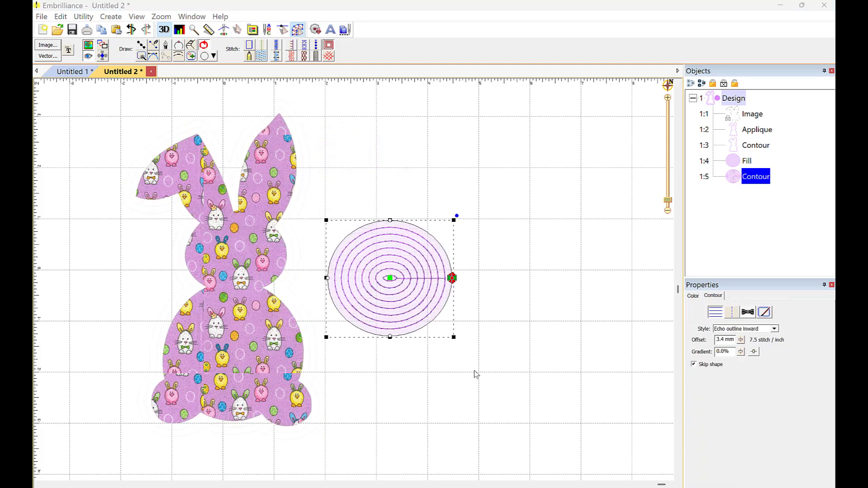
pyautogui.click(763, 202)
pyautogui.click(756, 179)
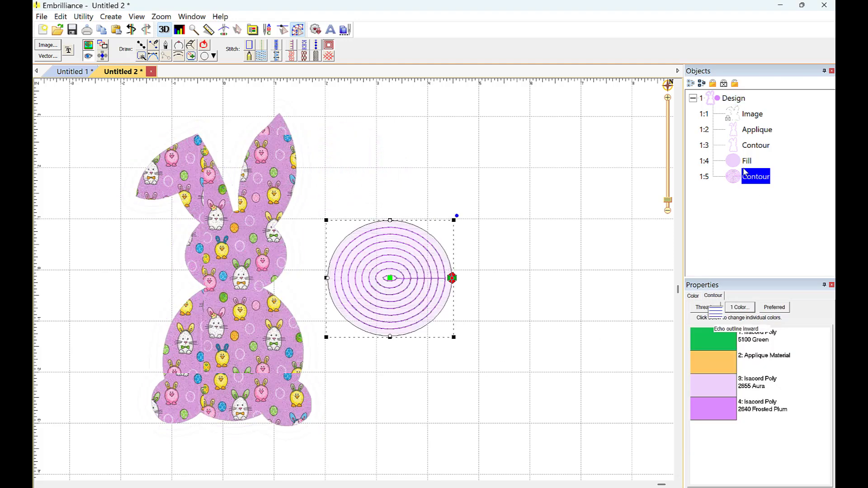
pyautogui.keyDown('ctrl'); pyautogui.click(745, 167); pyautogui.keyUp('ctrl')
pyautogui.press('Delete')
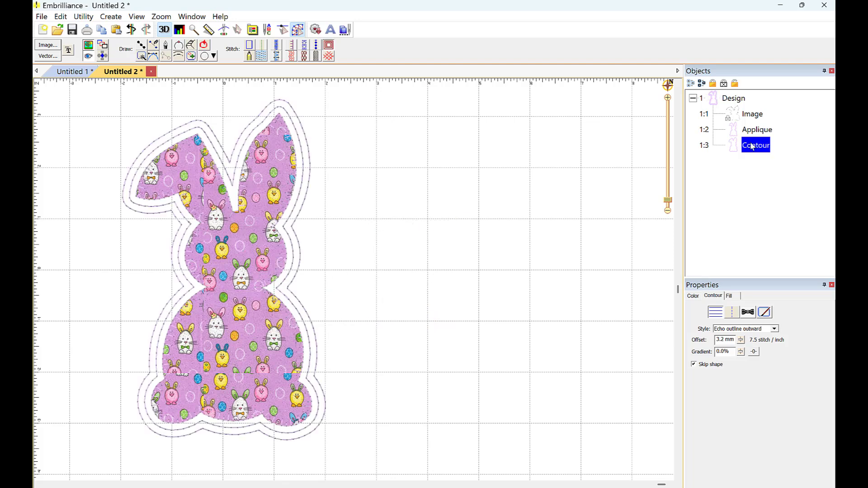
# - Import the "shirt" image from the Downloads folder into the bunny design
pyautogui.click(752, 146)
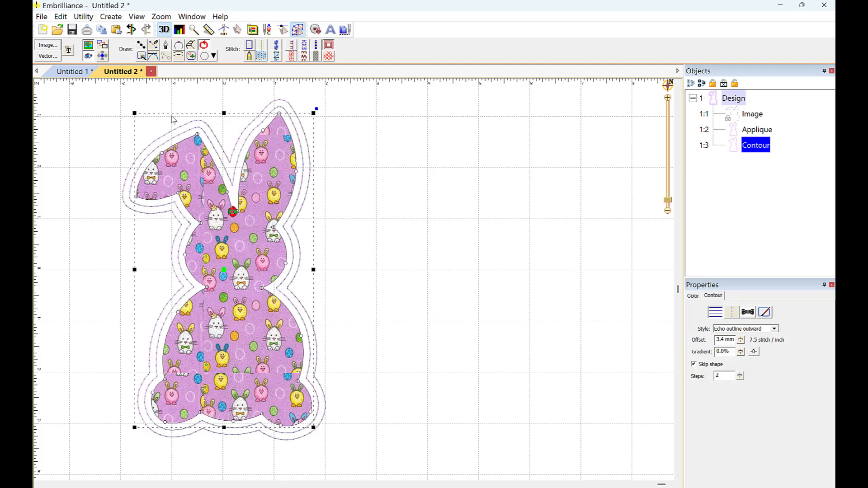
pyautogui.click(47, 46)
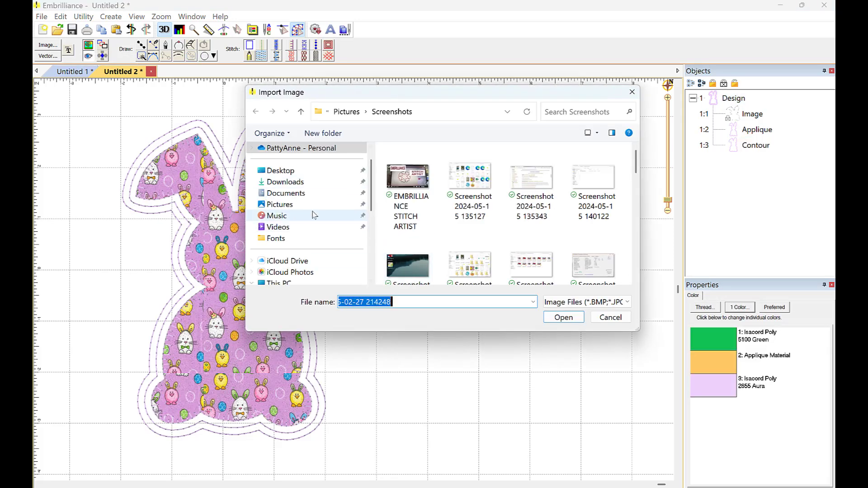
pyautogui.click(285, 182)
pyautogui.click(409, 186)
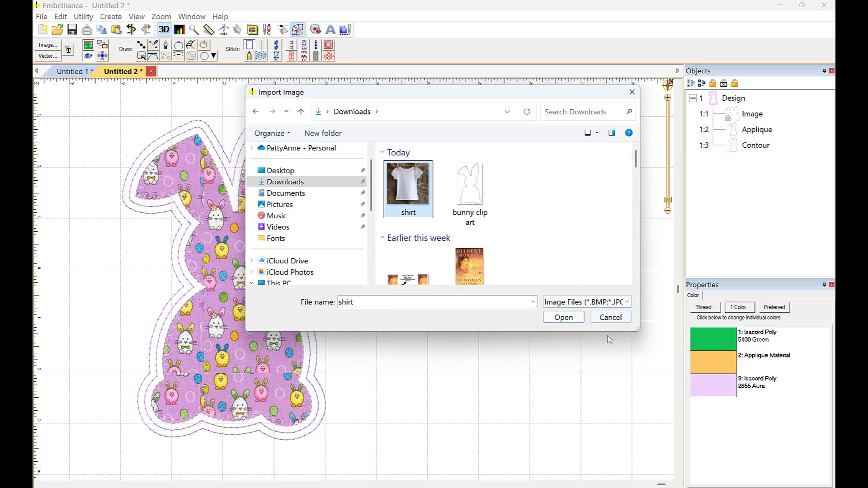
pyautogui.click(557, 315)
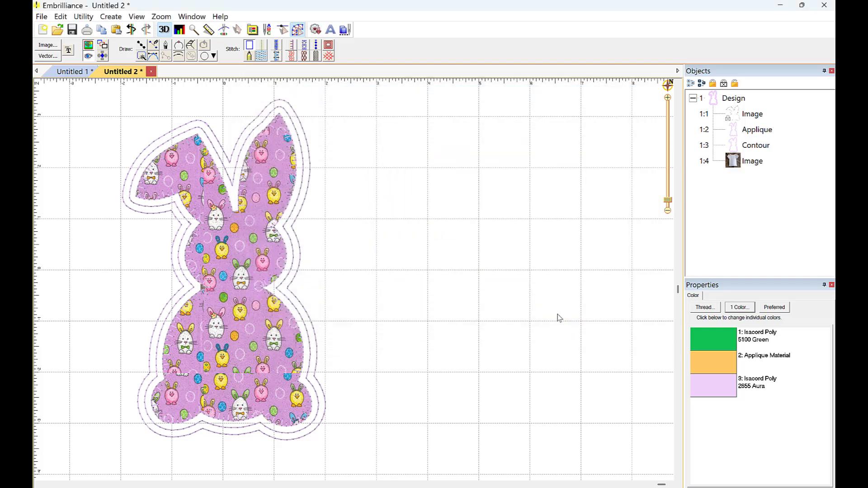
# - Enlarge the imported shirt image to about 8 inches wide and place it beside the bunny
pyautogui.click(282, 281)
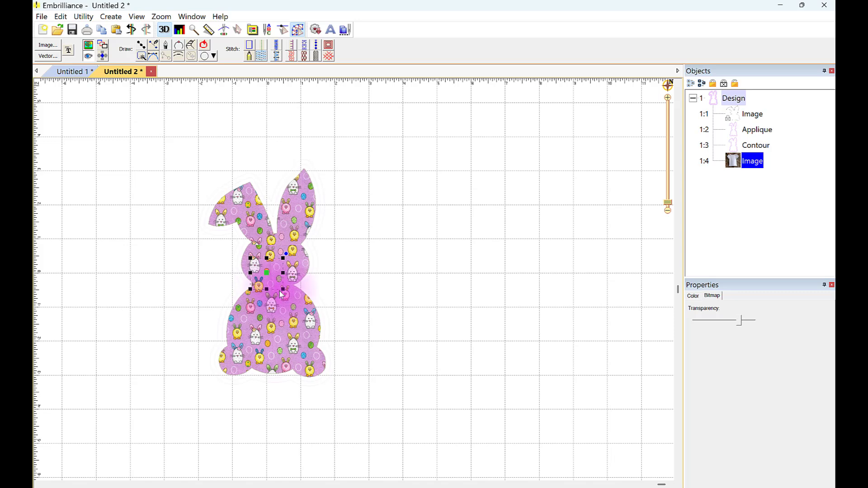
pyautogui.moveTo(282, 288); pyautogui.dragTo(529, 457)
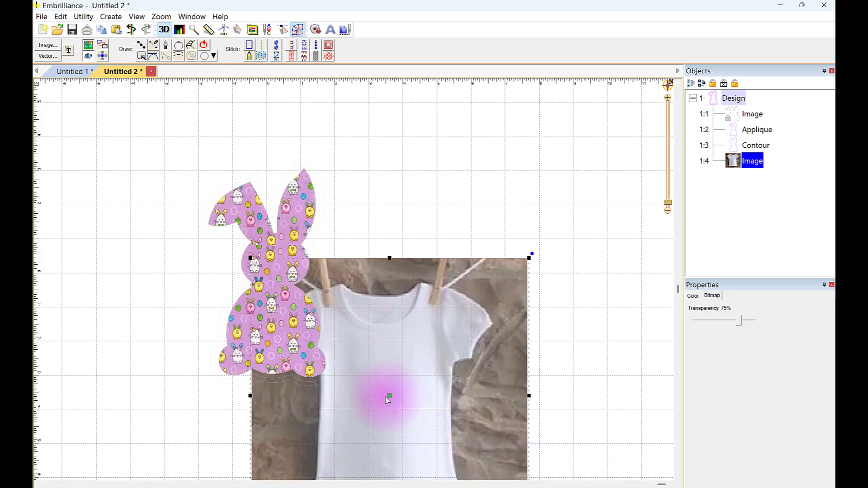
pyautogui.moveTo(389, 399); pyautogui.dragTo(479, 278)
pyautogui.click(245, 387)
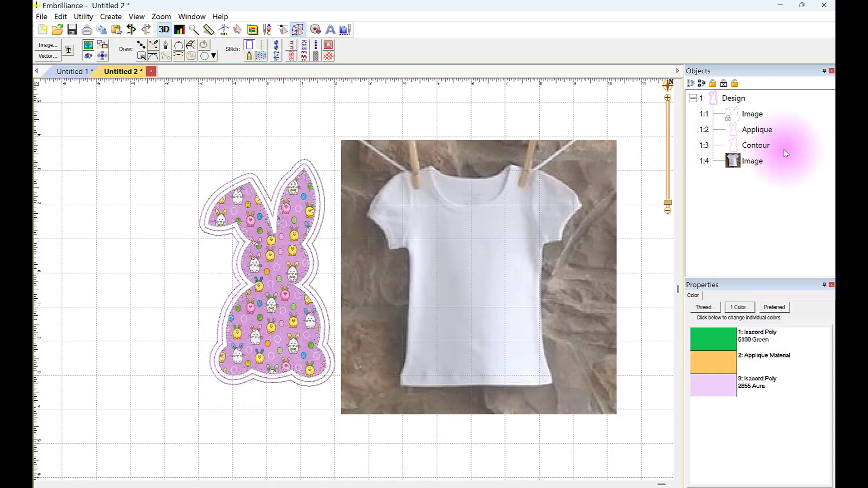
# - Shrink the bunny's Applique and Contour together to about 3.3 inches tall and center them on the front of the shirt image
pyautogui.click(758, 145)
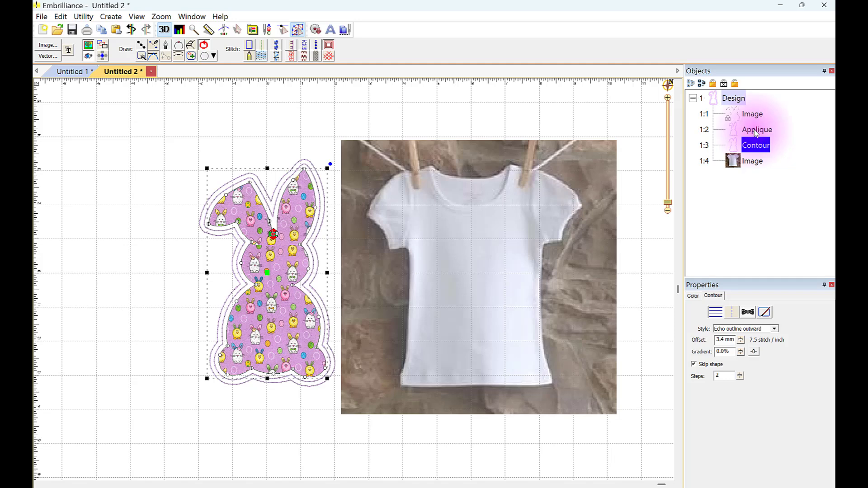
pyautogui.keyDown('ctrl'); pyautogui.click(757, 131); pyautogui.keyUp('ctrl')
pyautogui.moveTo(273, 277); pyautogui.dragTo(473, 277)
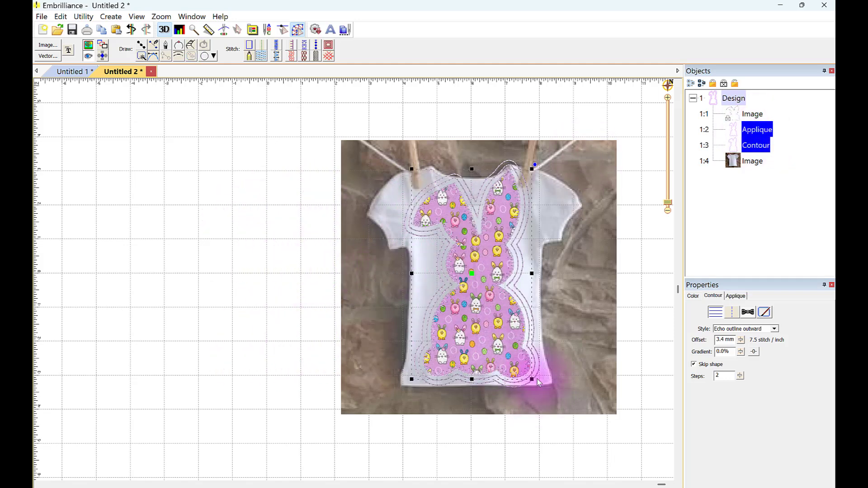
pyautogui.moveTo(532, 379); pyautogui.dragTo(475, 271)
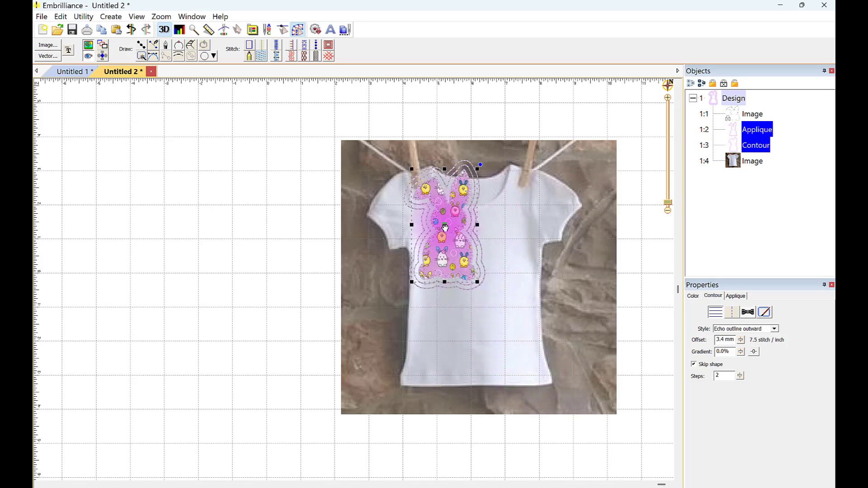
pyautogui.moveTo(449, 234); pyautogui.dragTo(477, 273)
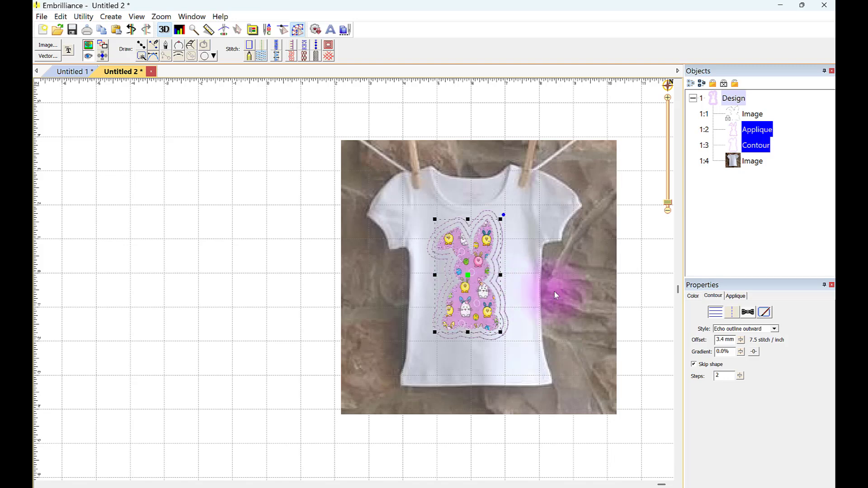
pyautogui.click(559, 292)
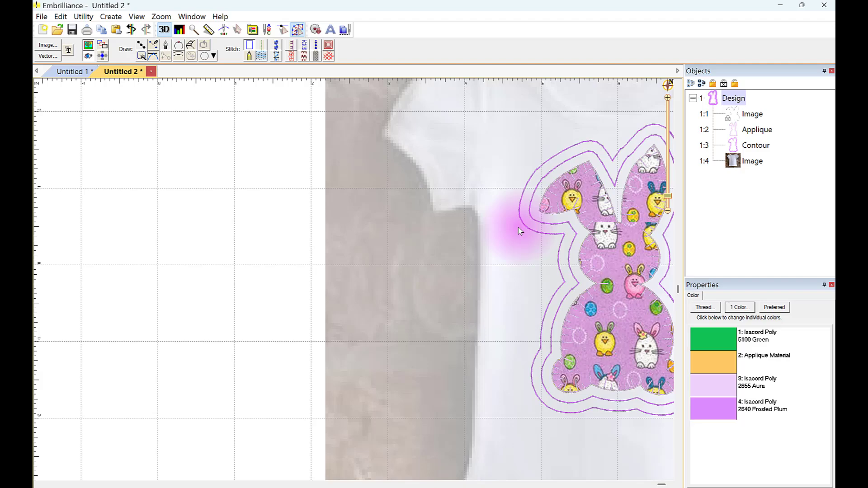
pyautogui.scroll(2, 519, 229)
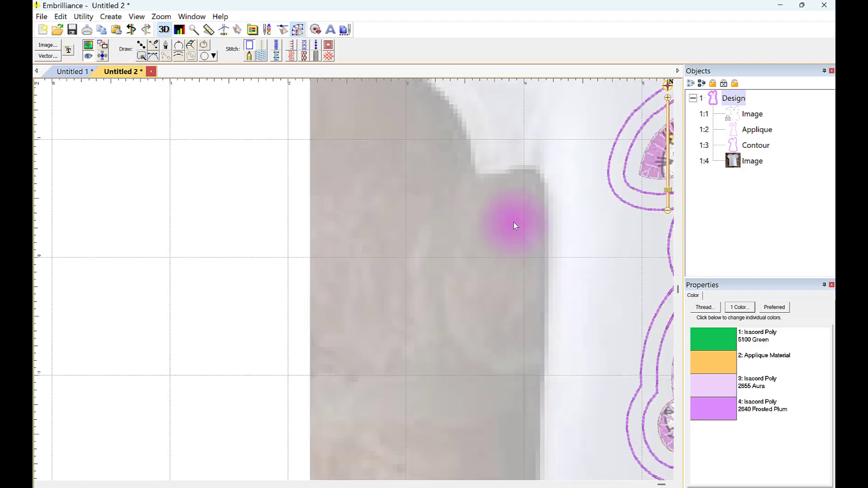
pyautogui.scroll(-4, 514, 223)
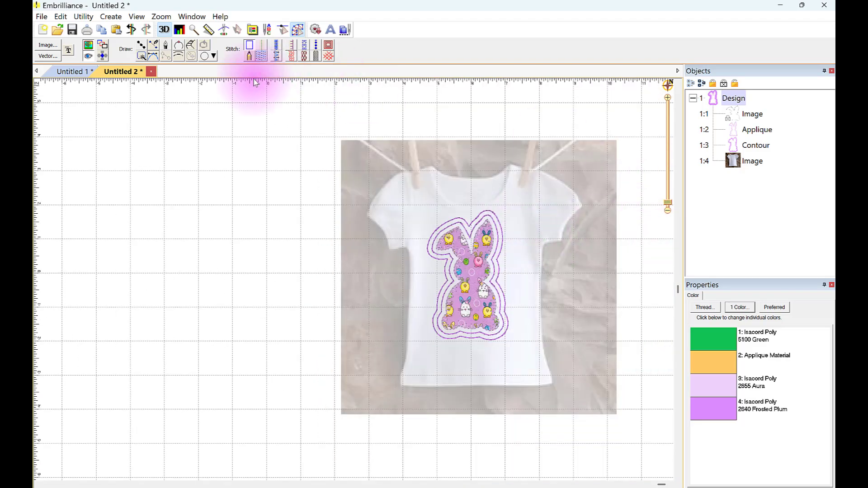